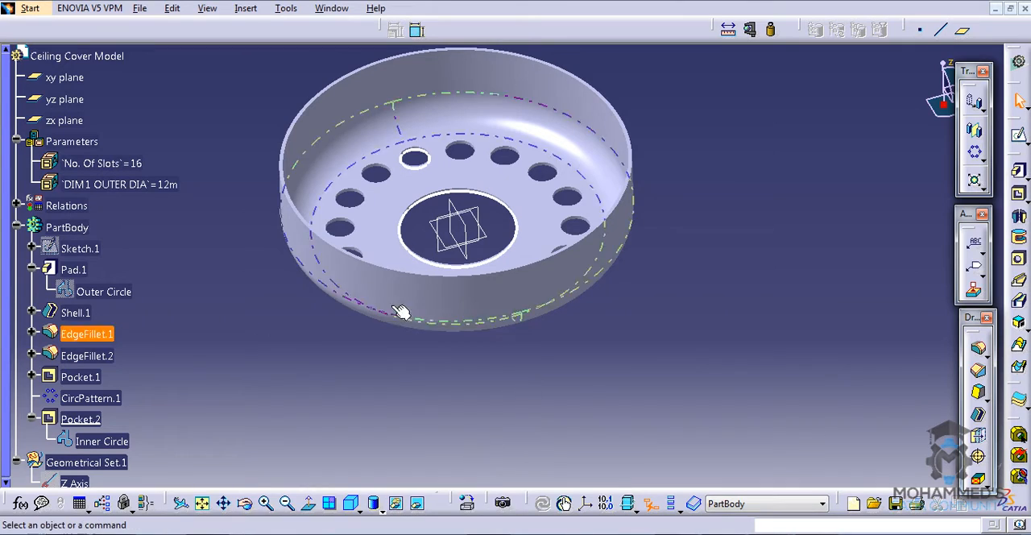
- Open Sketch.1 of the PartBody for editing
{"action": "double_click", "coordinate": [80, 250]}
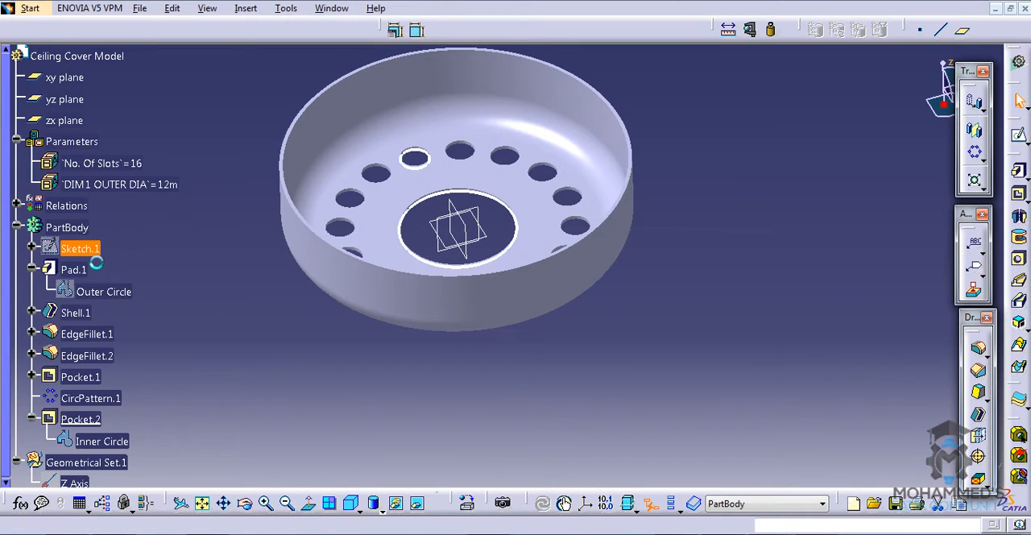
{"action": "middle_click_drag", "start_coordinate": [551, 153], "coordinate": [554, 150]}
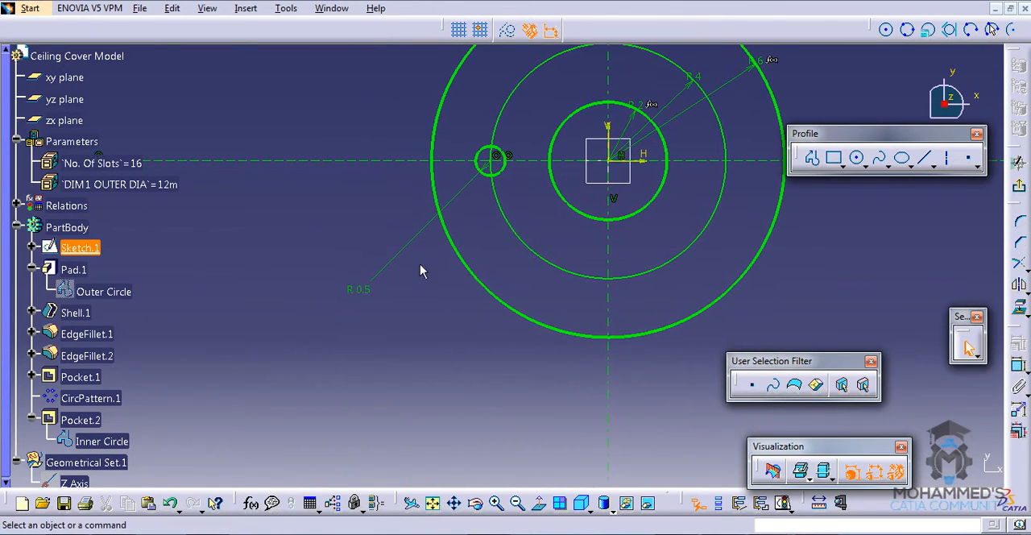
{"action": "left_click", "coordinate": [421, 267]}
{"action": "middle_click_drag", "start_coordinate": [399, 319], "coordinate": [375, 384]}
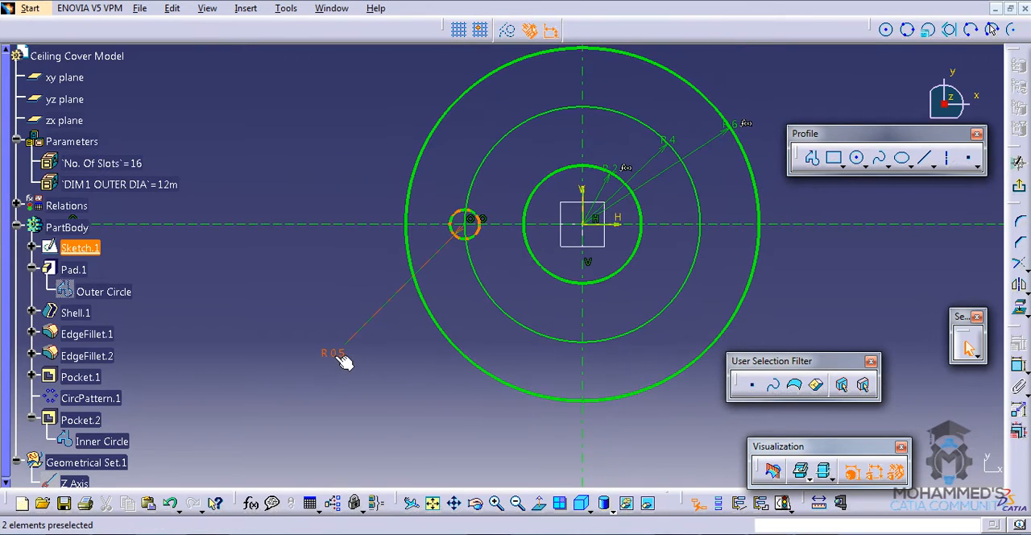
- Drive the small hole circle's radius with the formula (`DIM1 OUTER DIA` *.1)/2
{"action": "double_click", "coordinate": [337, 353]}
{"action": "right_click", "coordinate": [752, 275]}
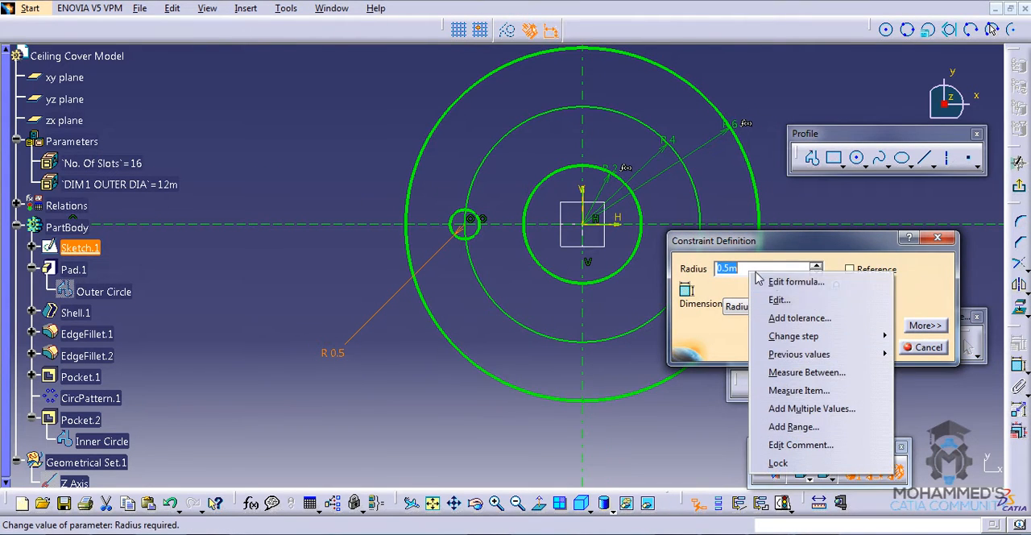
{"action": "left_click", "coordinate": [784, 280]}
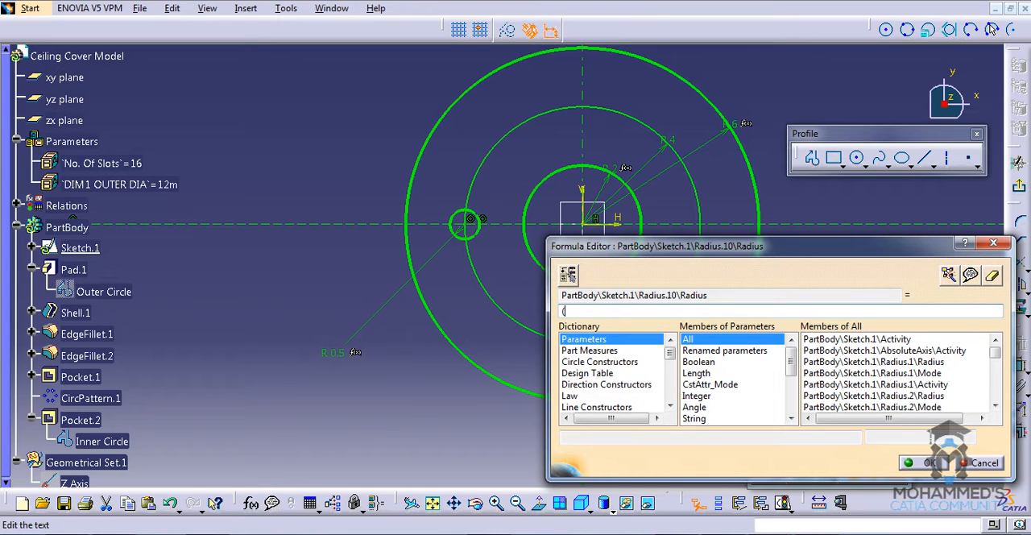
{"action": "left_click", "coordinate": [119, 185]}
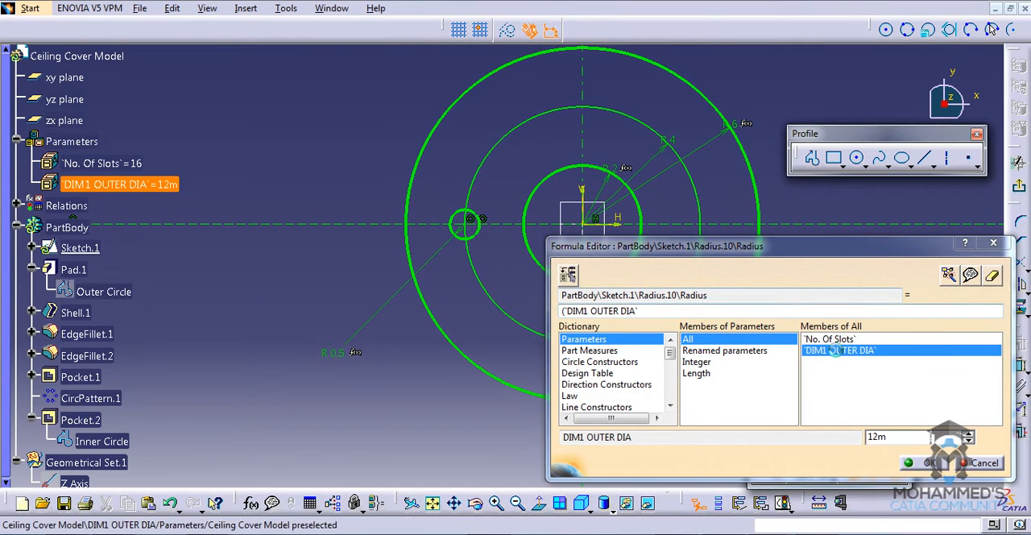
{"action": "left_click", "coordinate": [734, 314]}
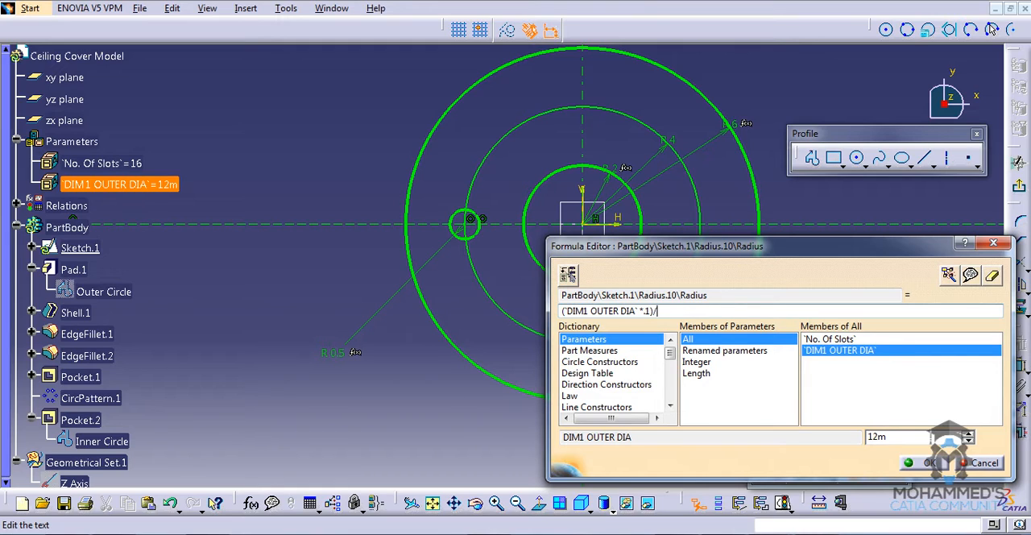
{"action": "left_click", "coordinate": [920, 462]}
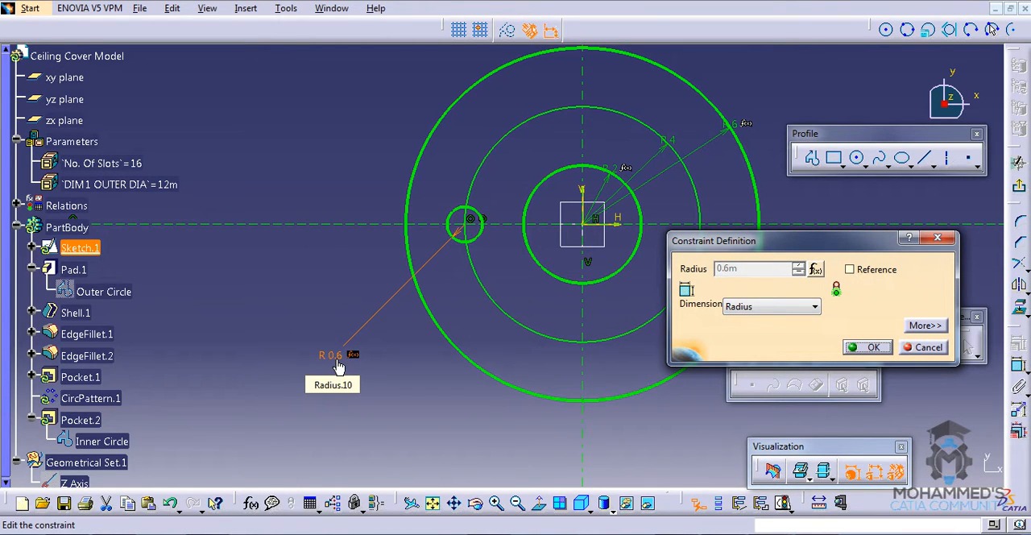
{"action": "left_click", "coordinate": [872, 347]}
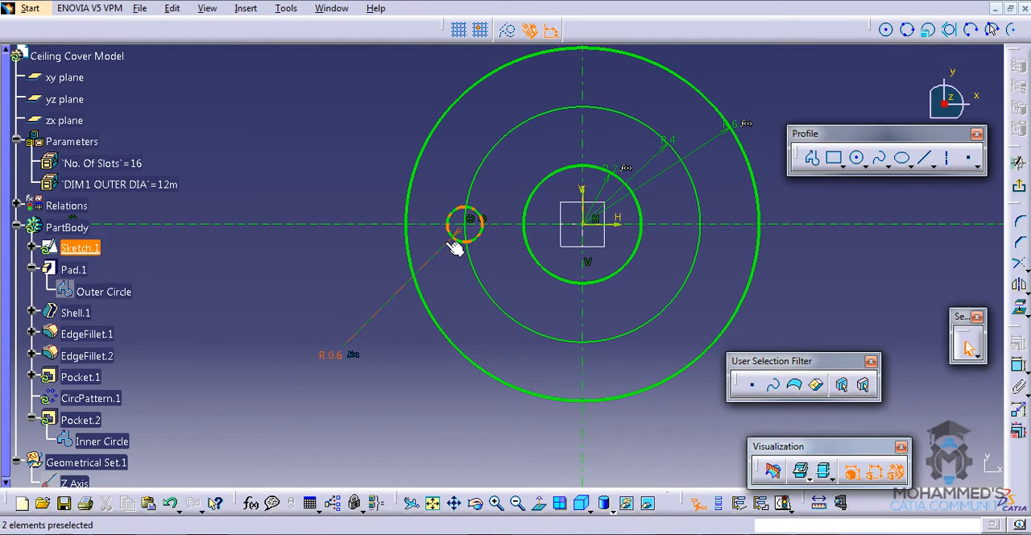
- Consult the bolt circle requirement in the Word document and drive the bolt circle's radius with the formula (.75*`DIM1 OUTER DIA` )/2
{"action": "middle_click_drag", "start_coordinate": [502, 254], "coordinate": [333, 403]}
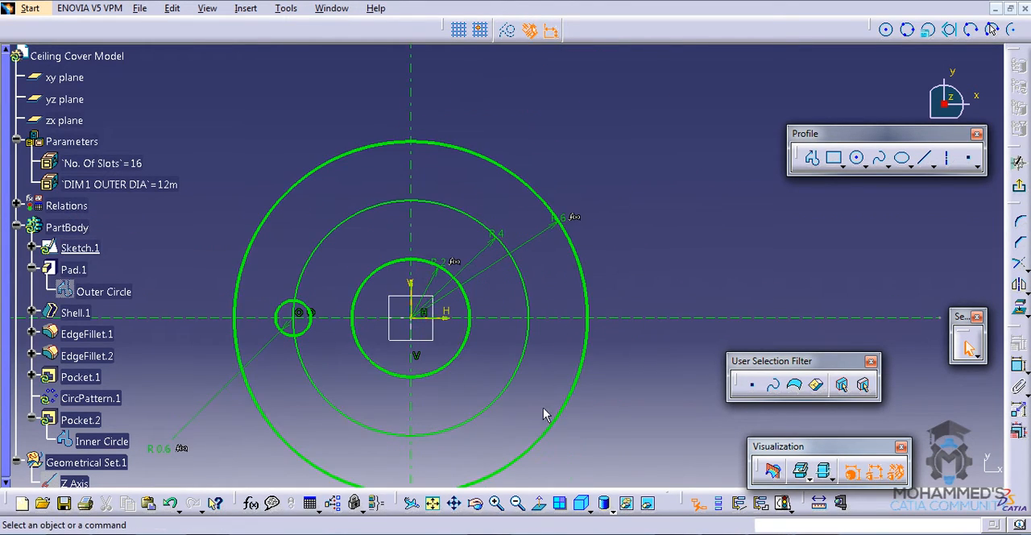
{"action": "middle_click_drag", "start_coordinate": [543, 410], "coordinate": [550, 294]}
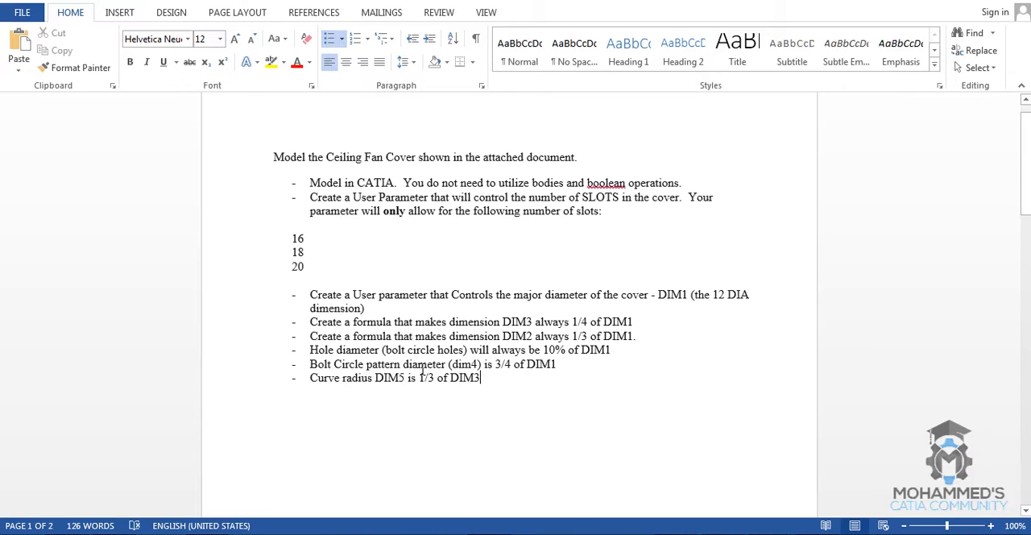
{"action": "left_click_drag", "start_coordinate": [620, 351], "coordinate": [395, 335]}
{"action": "left_click", "coordinate": [565, 367]}
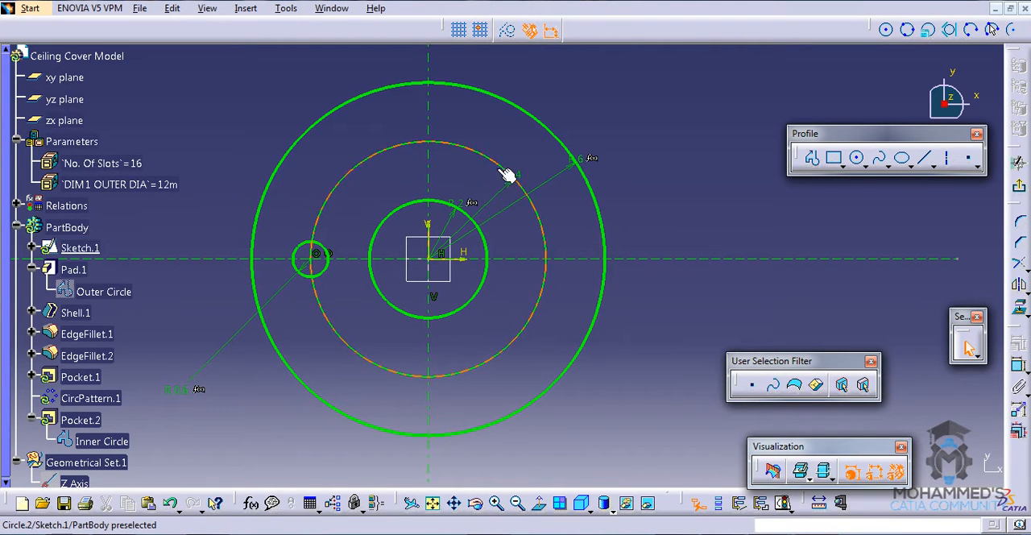
{"action": "double_click", "coordinate": [516, 196]}
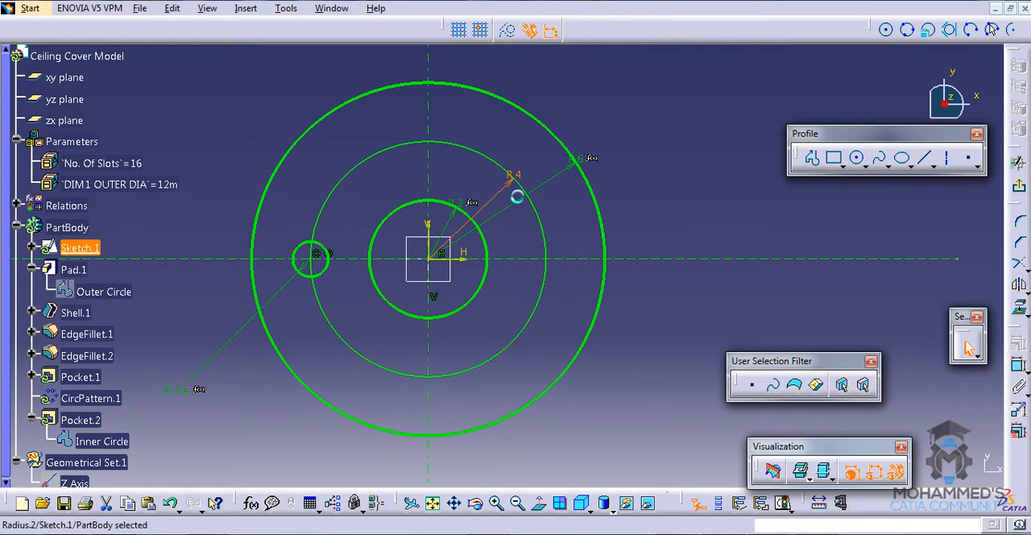
{"action": "right_click", "coordinate": [742, 271]}
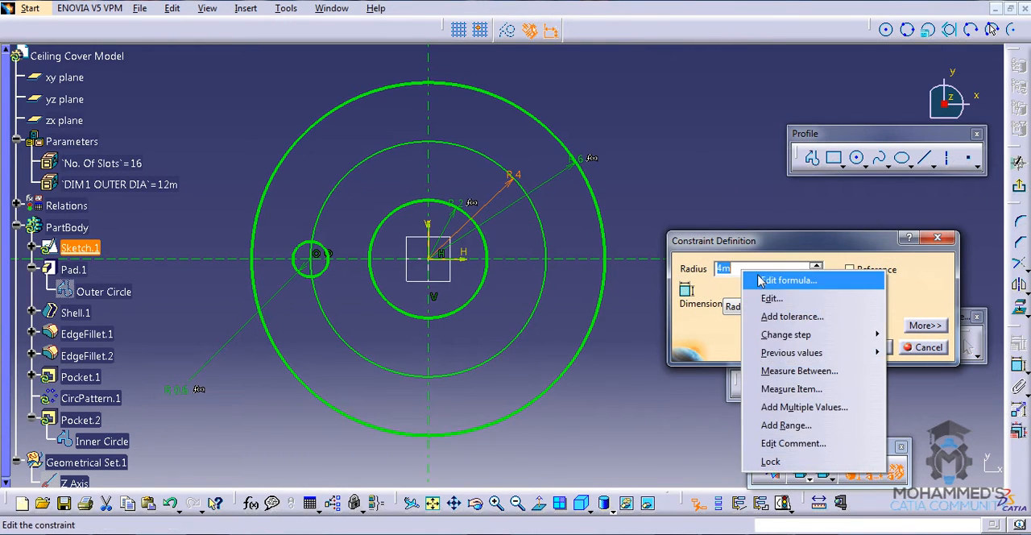
{"action": "left_click", "coordinate": [760, 280]}
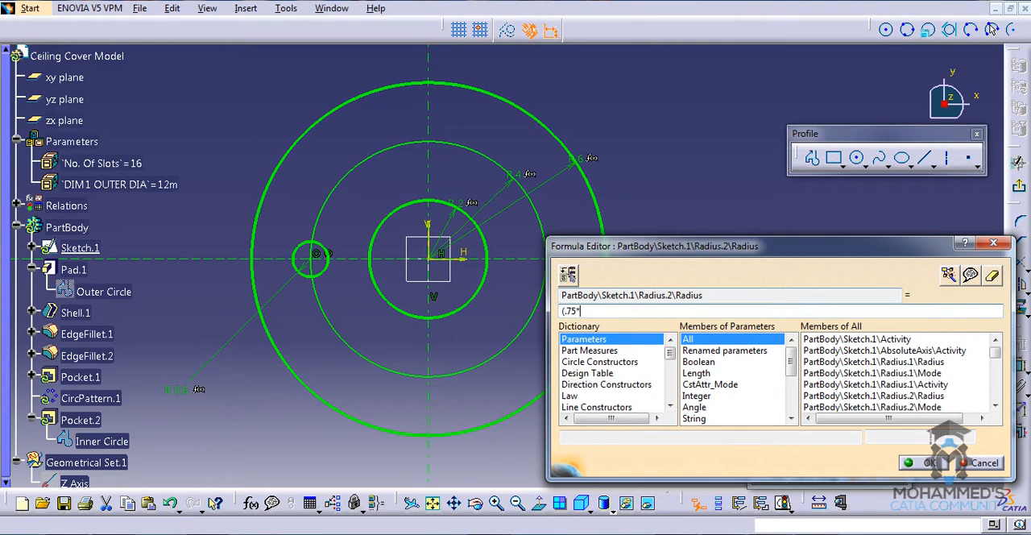
{"action": "left_click", "coordinate": [157, 186]}
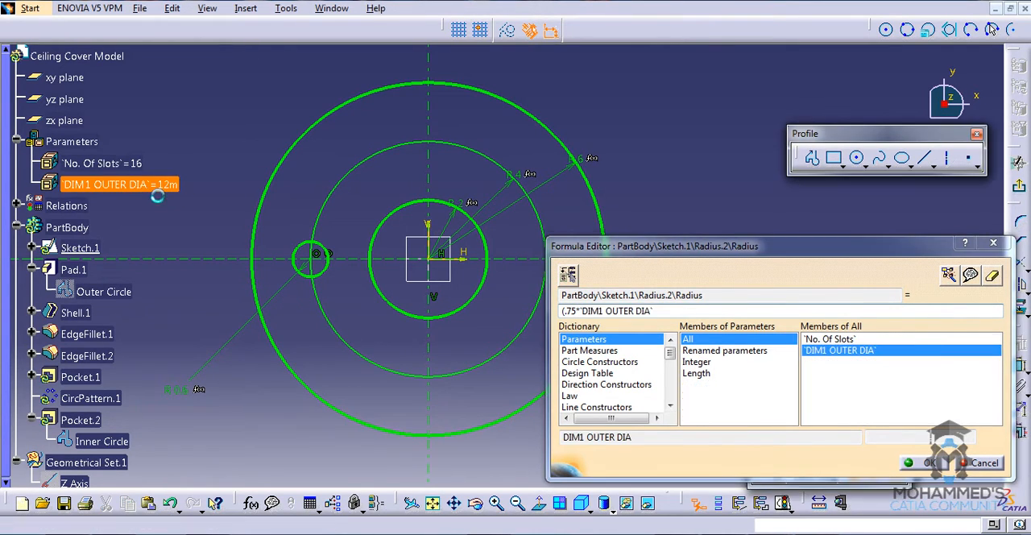
{"action": "type", "text": ")/2"}
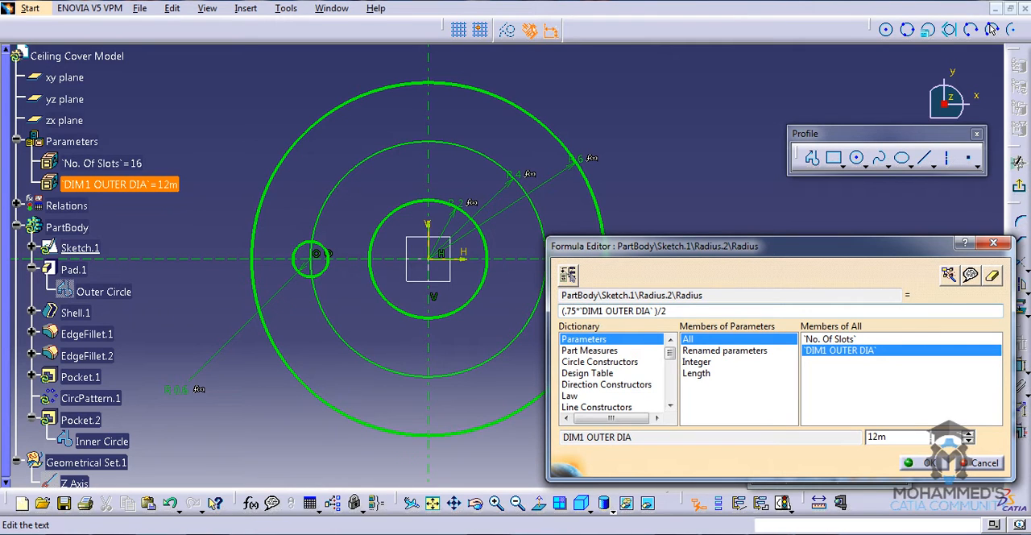
{"action": "key", "text": "Return"}
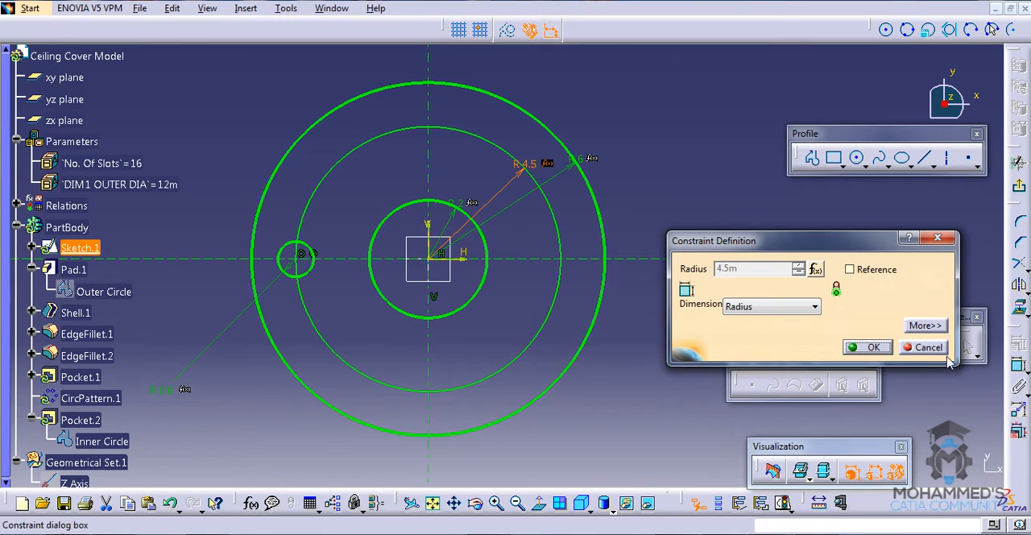
{"action": "left_click", "coordinate": [869, 346]}
{"action": "left_click", "coordinate": [721, 189]}
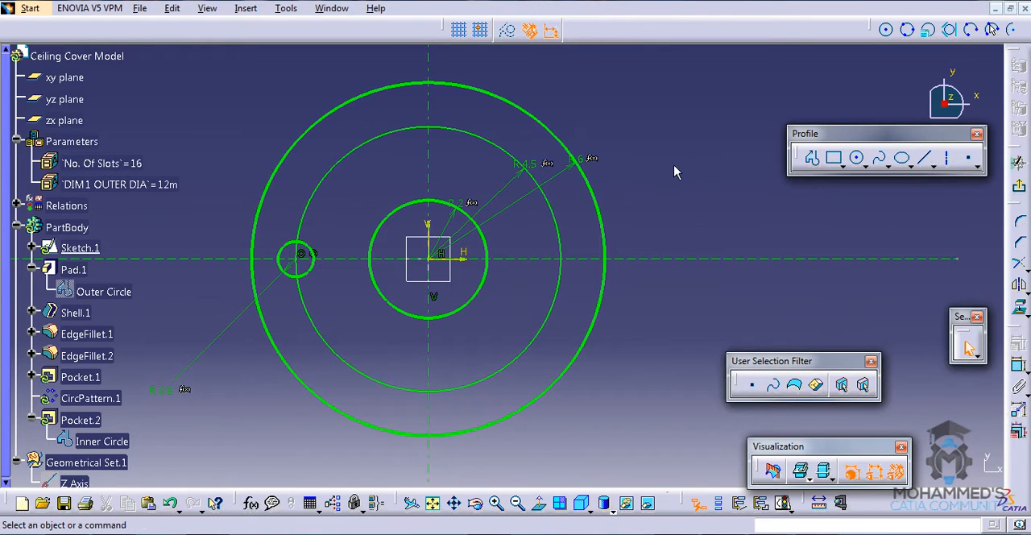
- Exit the sketch after checking the Word requirements, and save the Ceiling Cover Model part
{"action": "left_click", "coordinate": [513, 533]}
{"action": "left_click", "coordinate": [582, 471]}
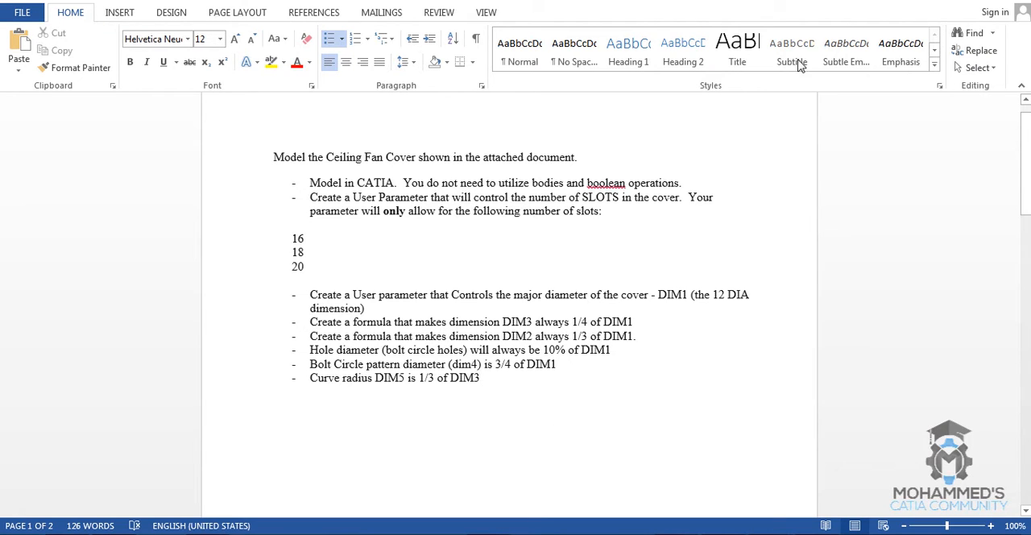
{"action": "left_click", "coordinate": [978, 0]}
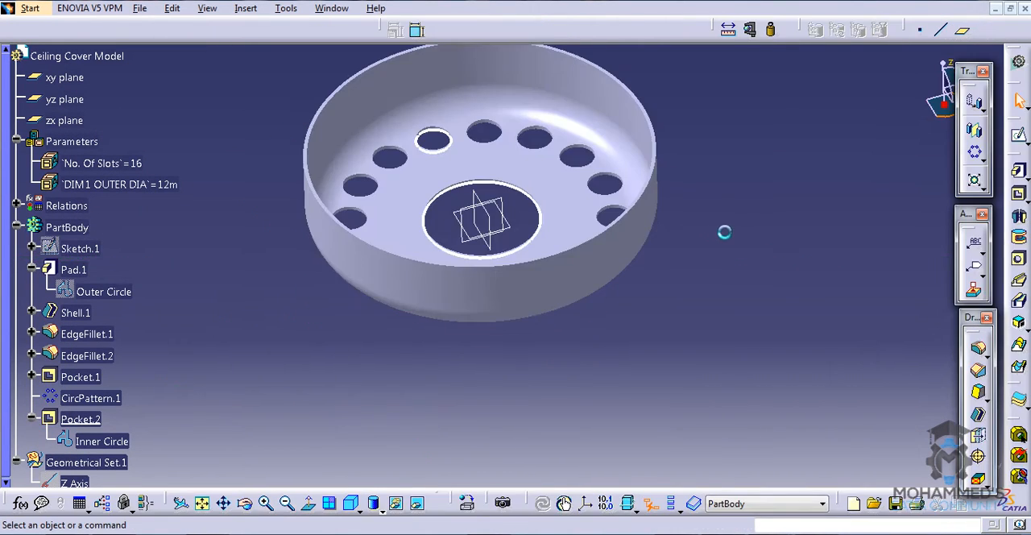
{"action": "mouse_move", "coordinate": [569, 173]}
{"action": "middle_mouse_down"}
{"action": "mouse_move", "coordinate": [552, 224]}
{"action": "mouse_move", "coordinate": [582, 202]}
{"action": "middle_mouse_up"}
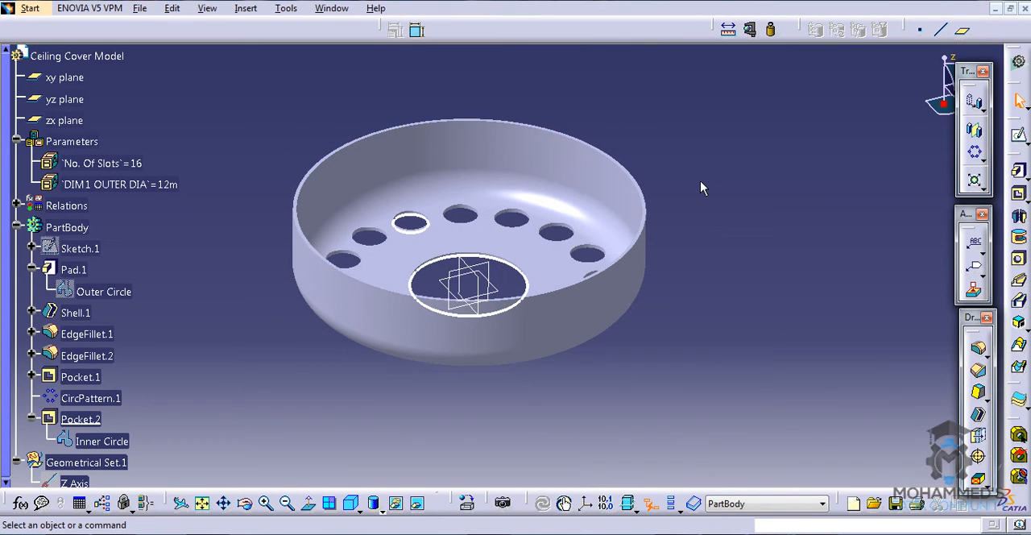
{"action": "key", "text": "ctrl+s"}
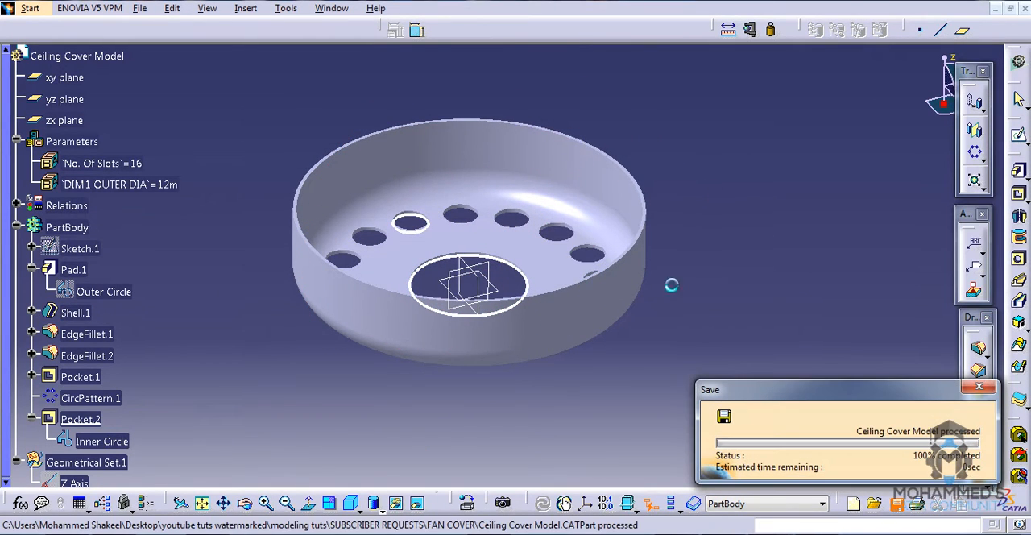
- Switch to the Word document and review the DIM3 and DIM5 requirements and the dimensioned section drawing on page 2
{"action": "key", "text": "alt+Tab"}
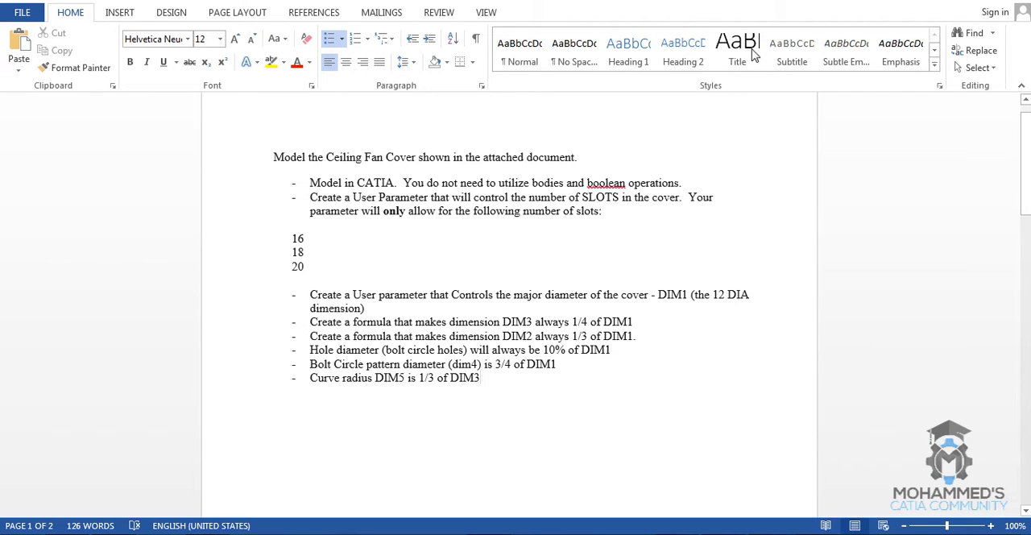
{"action": "key", "text": "alt+Tab"}
{"action": "mouse_move", "coordinate": [1025, 149]}
{"action": "left_mouse_down"}
{"action": "mouse_move", "coordinate": [1026, 426]}
{"action": "mouse_move", "coordinate": [1026, 339]}
{"action": "left_mouse_up"}
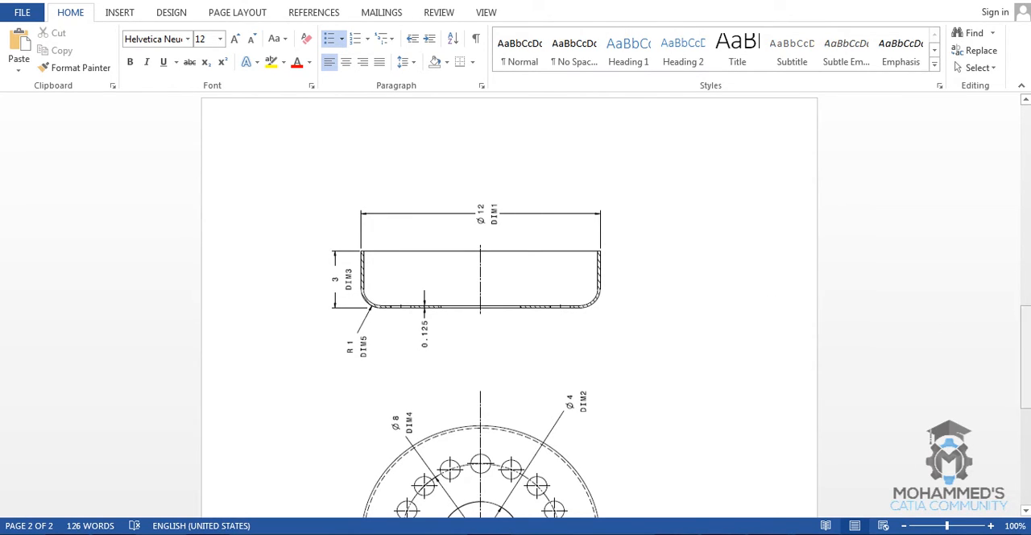
{"action": "left_click_drag", "start_coordinate": [1026, 353], "coordinate": [1025, 150]}
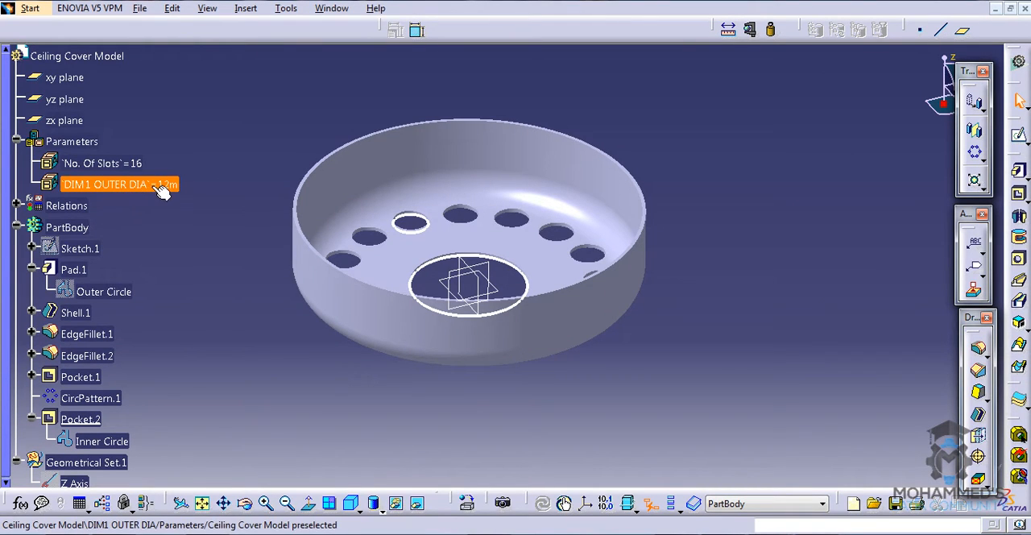
- Create a single-value Length parameter in the part and rename it DIM 3
{"action": "left_click", "coordinate": [20, 503]}
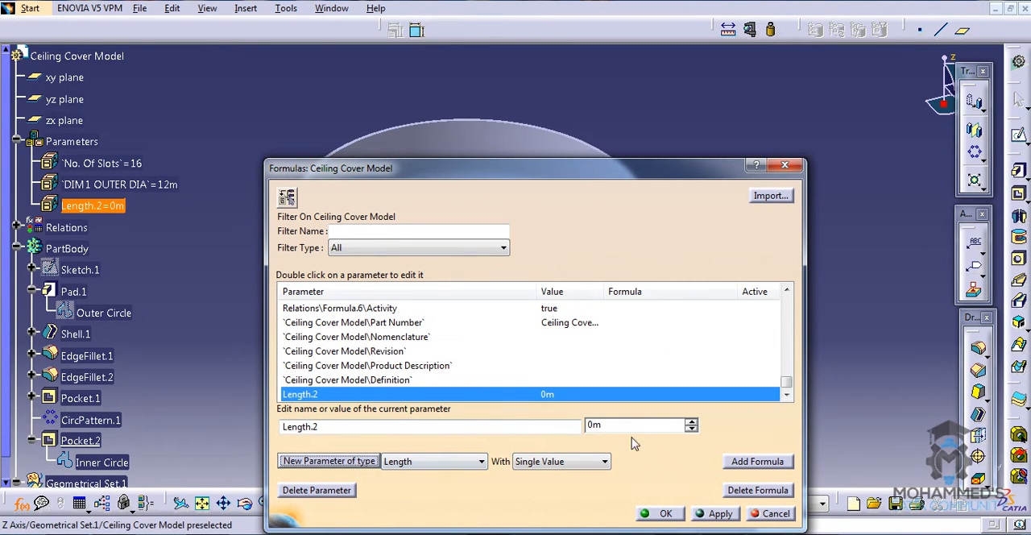
{"action": "left_click", "coordinate": [679, 518]}
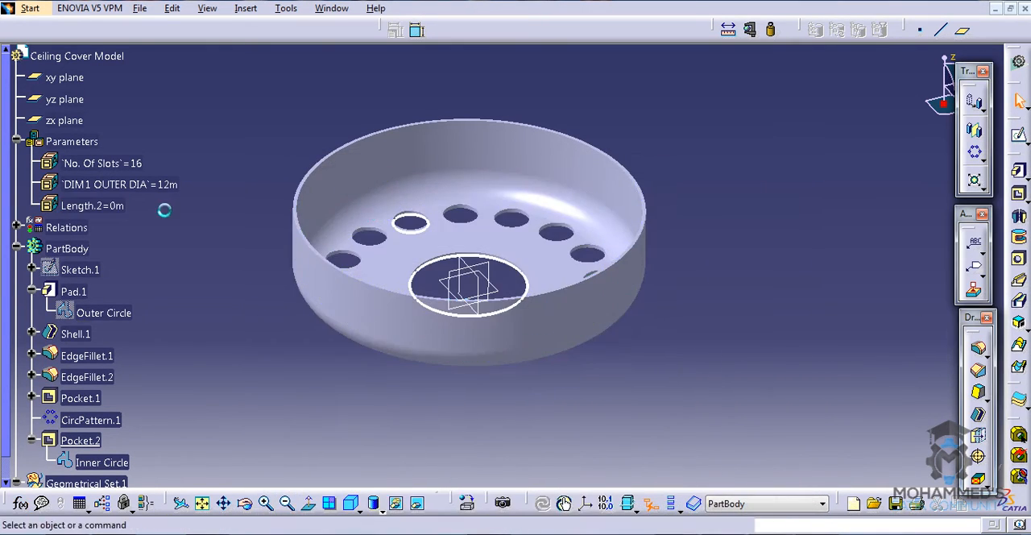
{"action": "key", "text": "alt+Return"}
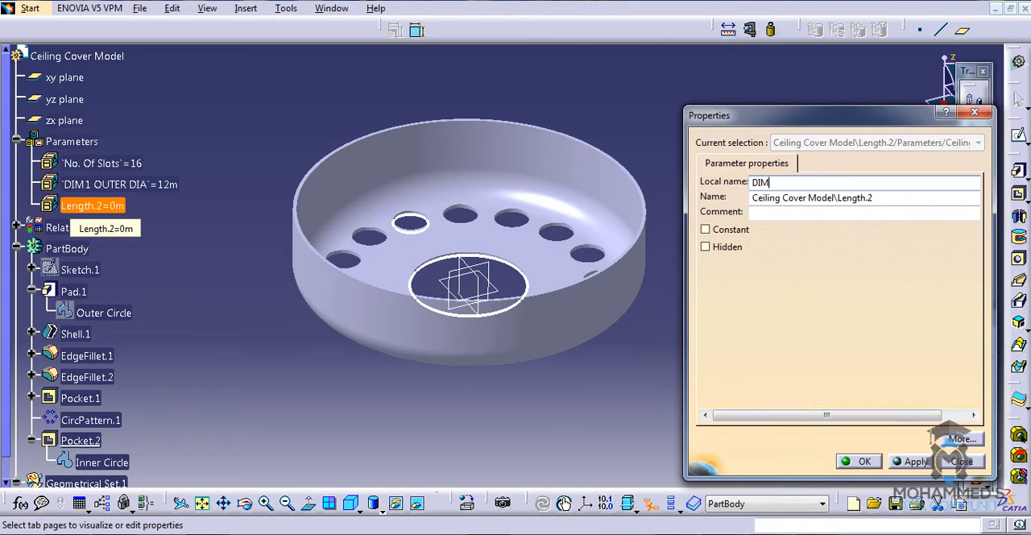
{"action": "key", "text": "Return"}
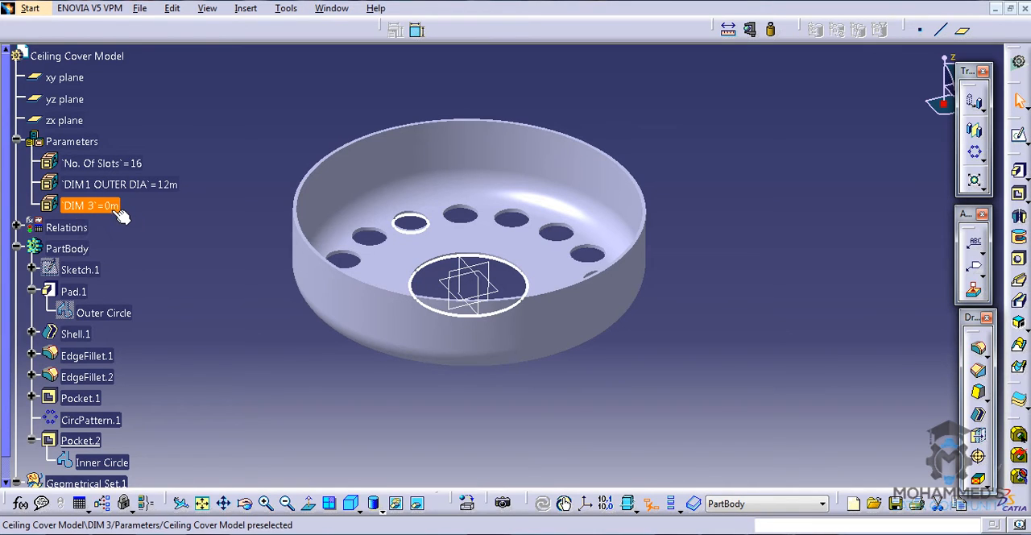
{"action": "left_click", "coordinate": [188, 351]}
- Review the Pad.1 length formula and copy its expression `DIM1 OUTER DIA` /4
{"action": "scroll", "coordinate": [179, 345], "scroll_direction": "down", "scroll_amount": 3}
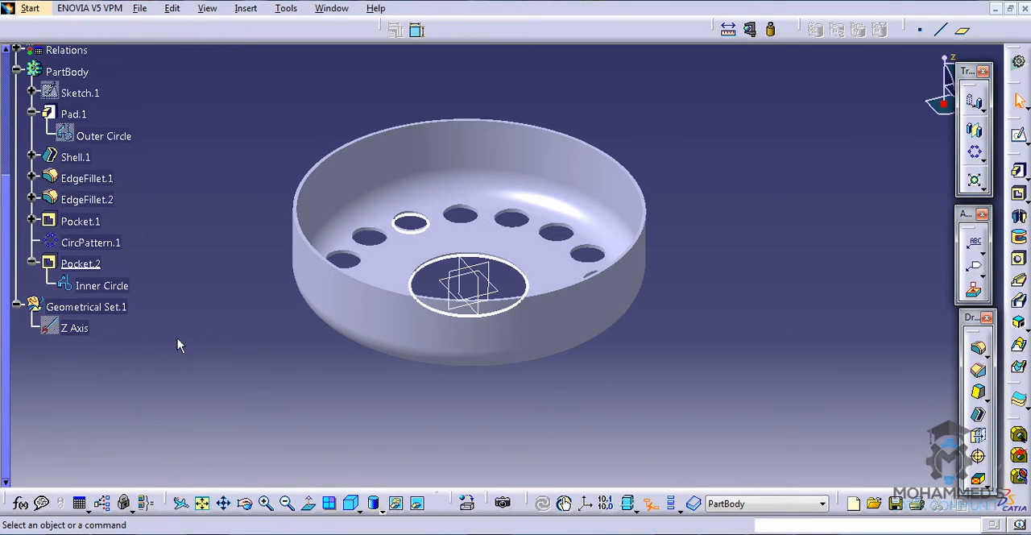
{"action": "scroll", "coordinate": [171, 331], "scroll_direction": "up", "scroll_amount": 2}
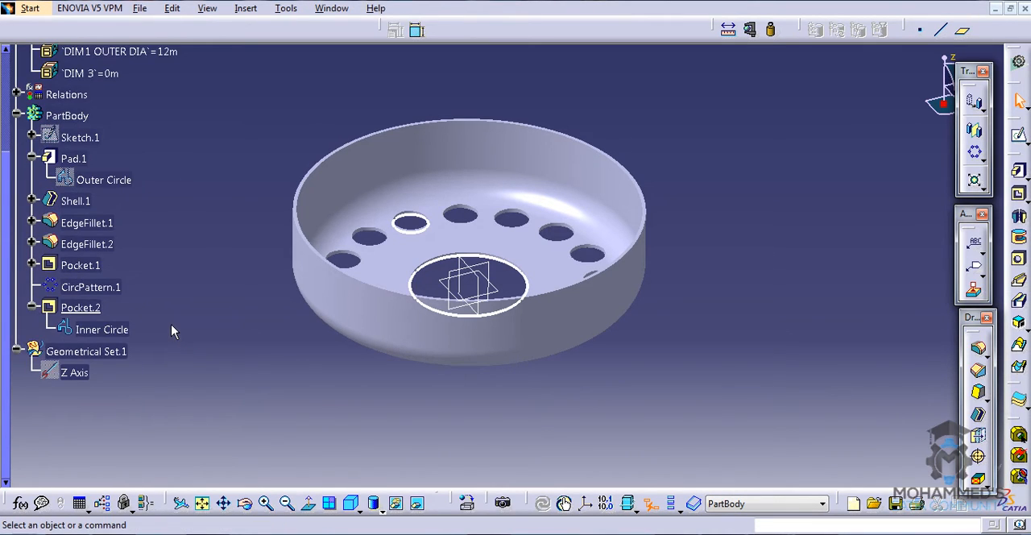
{"action": "left_click", "coordinate": [541, 533]}
{"action": "double_click", "coordinate": [89, 159]}
{"action": "right_click", "coordinate": [897, 287]}
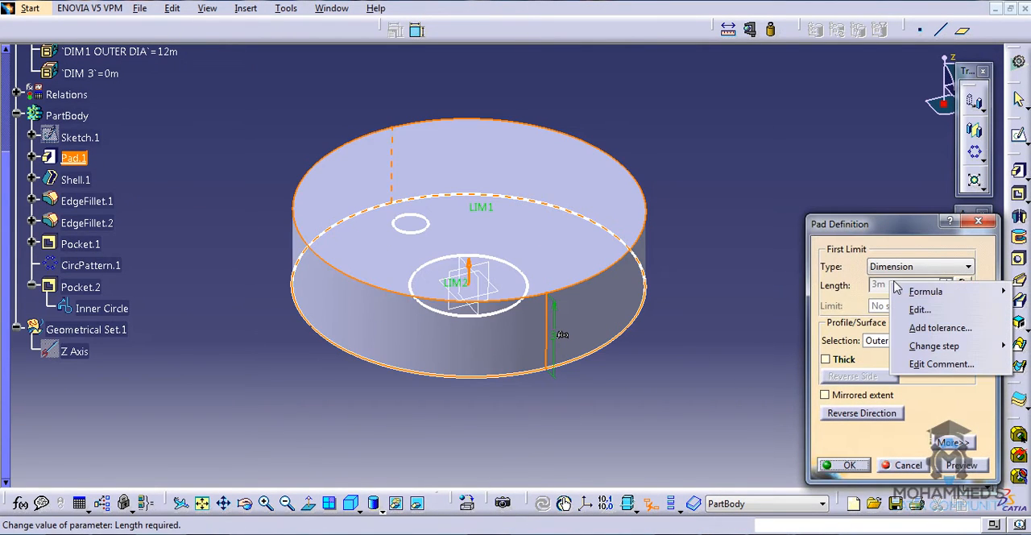
{"action": "mouse_move", "coordinate": [924, 290]}
{"action": "left_click", "coordinate": [820, 292]}
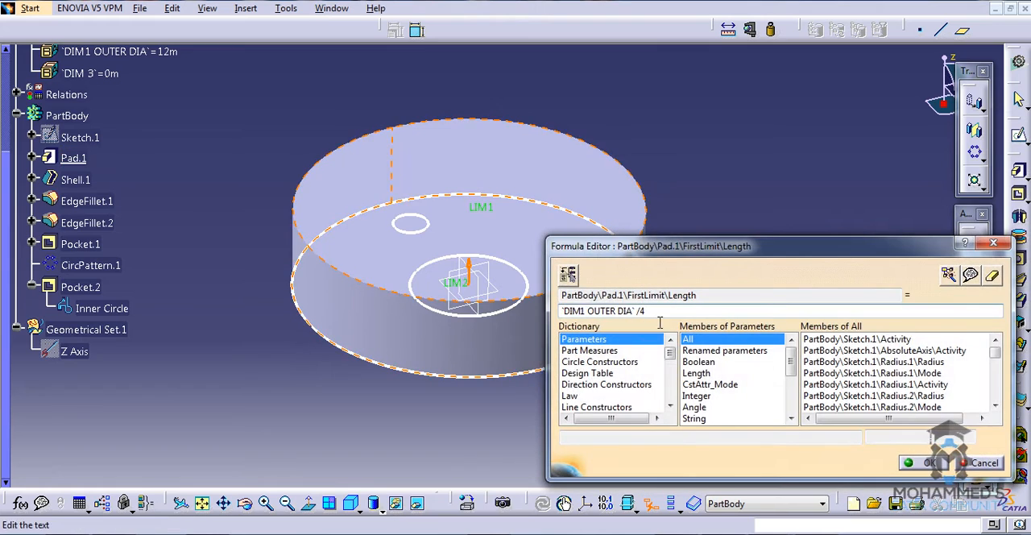
{"action": "left_click_drag", "start_coordinate": [659, 314], "coordinate": [372, 295]}
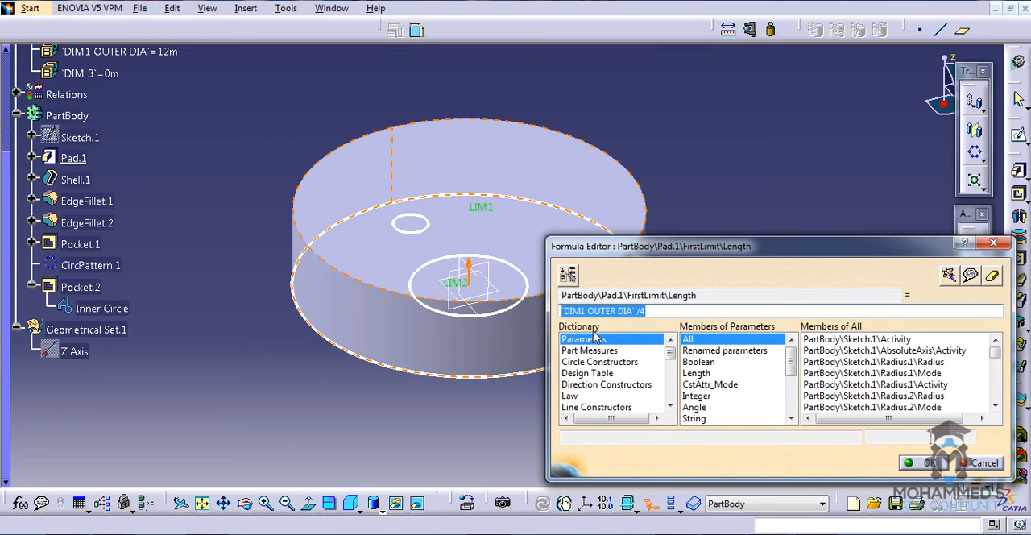
{"action": "left_click", "coordinate": [922, 463]}
{"action": "left_click", "coordinate": [842, 465]}
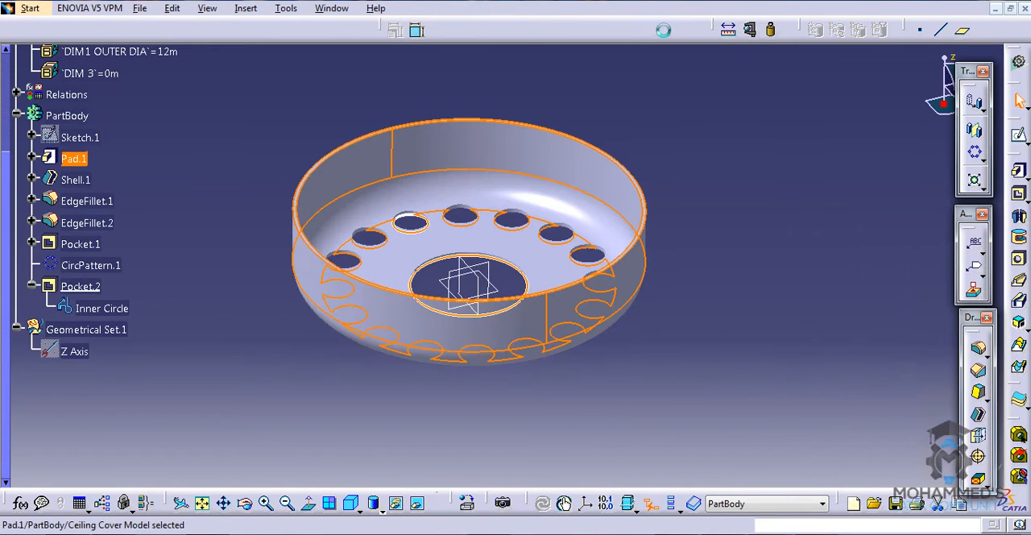
- Drive the DIM 3 parameter with the formula `DIM1 OUTER DIA` /4
{"action": "left_click", "coordinate": [152, 114]}
{"action": "double_click", "coordinate": [105, 73]}
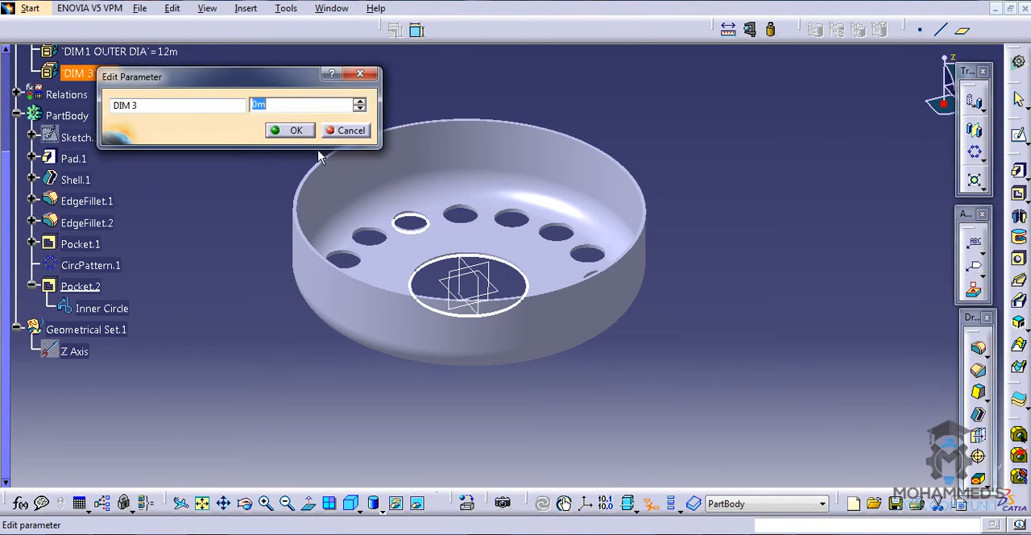
{"action": "right_click", "coordinate": [298, 105]}
{"action": "left_click", "coordinate": [316, 115]}
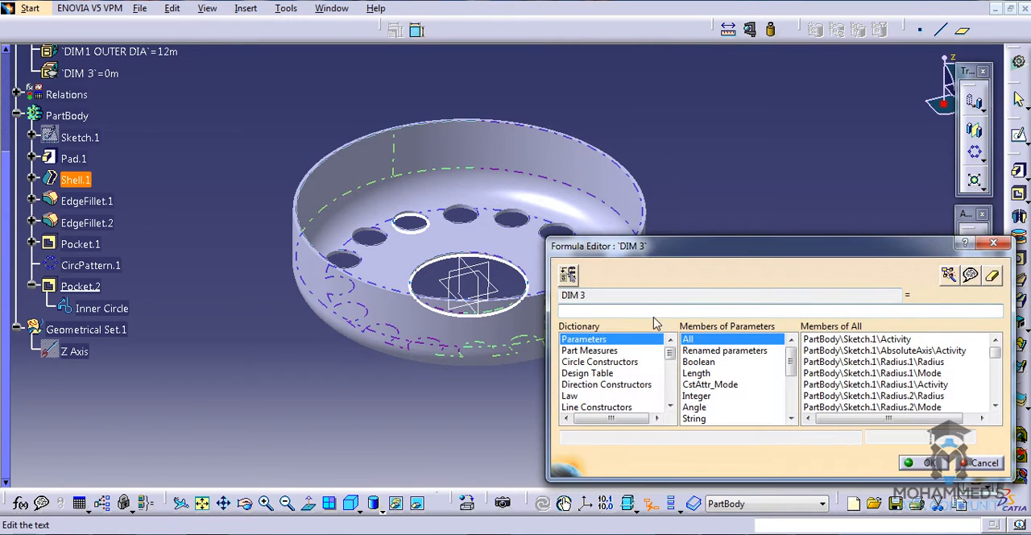
{"action": "left_click", "coordinate": [119, 51]}
{"action": "type", "text": "/4"}
{"action": "left_click", "coordinate": [923, 463]}
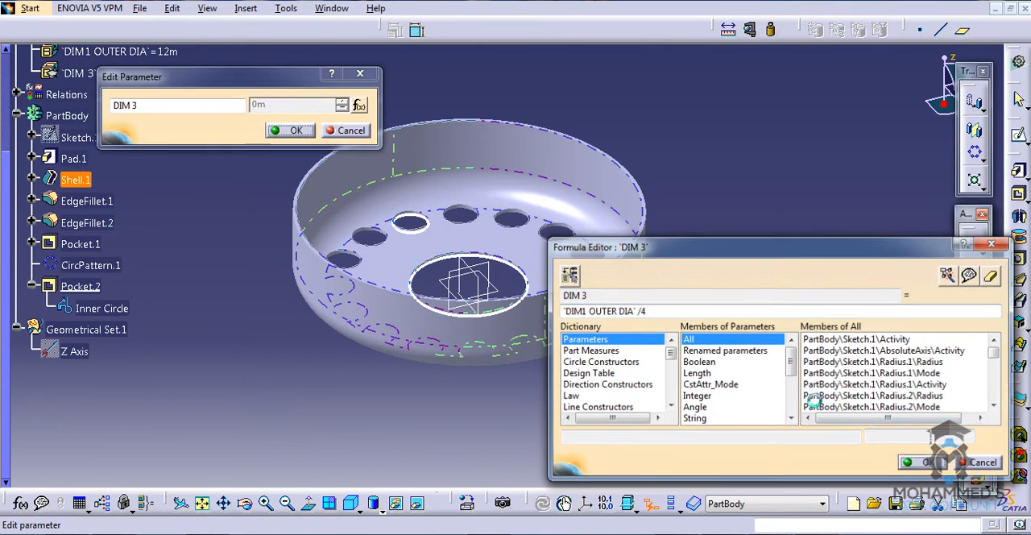
{"action": "left_click", "coordinate": [286, 131]}
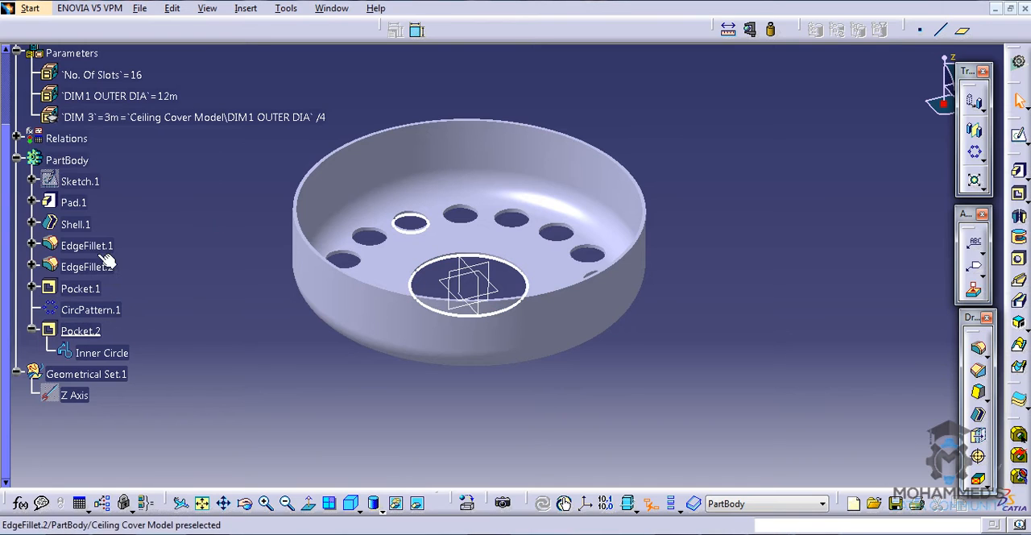
- Replace the Pad.1 length formula with a direct reference to the DIM 3 parameter
{"action": "double_click", "coordinate": [89, 204]}
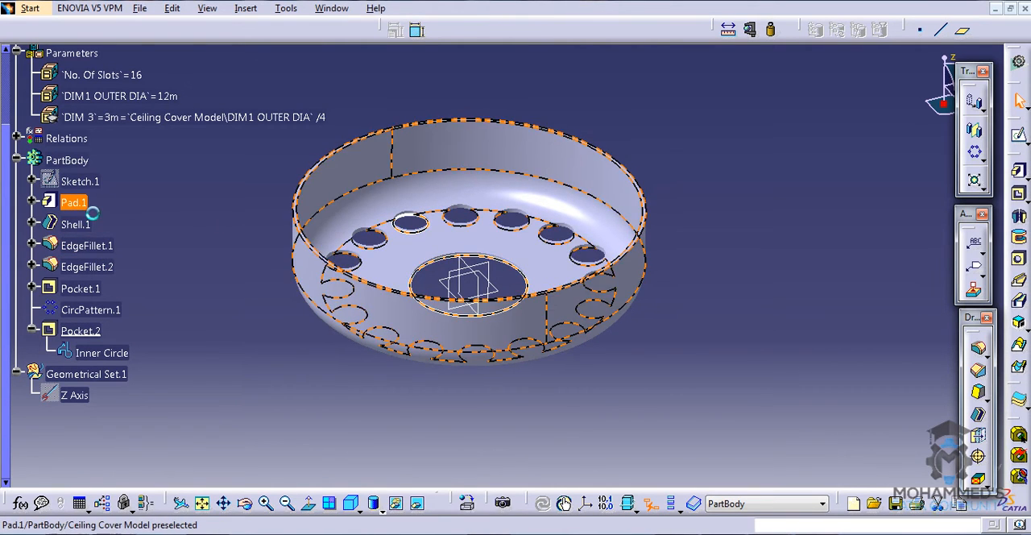
{"action": "right_click", "coordinate": [897, 286]}
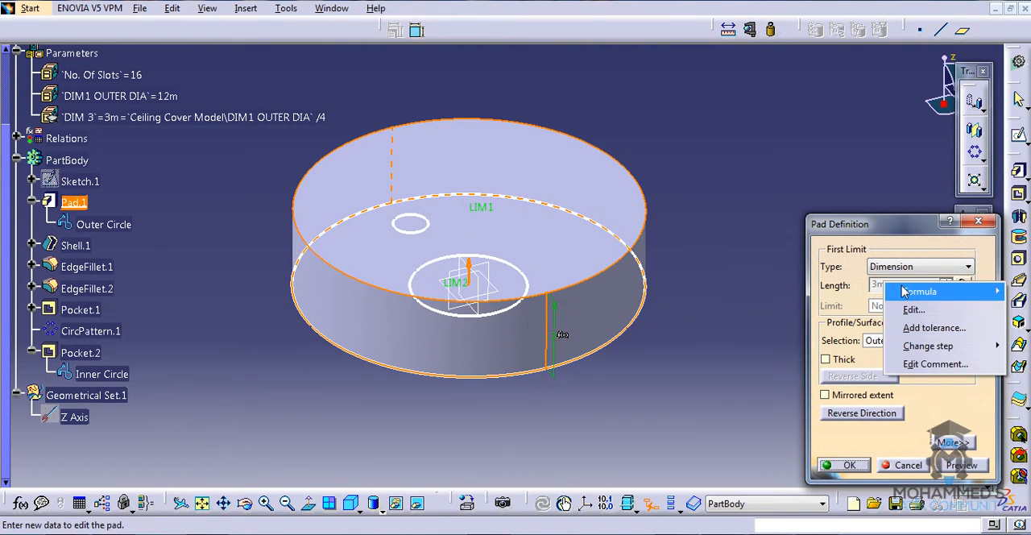
{"action": "mouse_move", "coordinate": [899, 290]}
{"action": "left_click", "coordinate": [852, 292]}
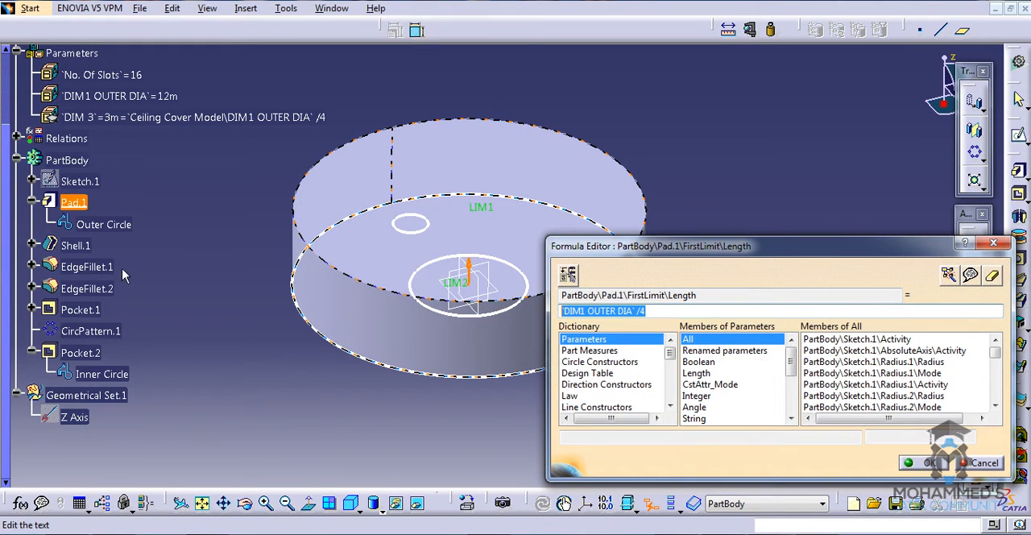
{"action": "left_click", "coordinate": [133, 118]}
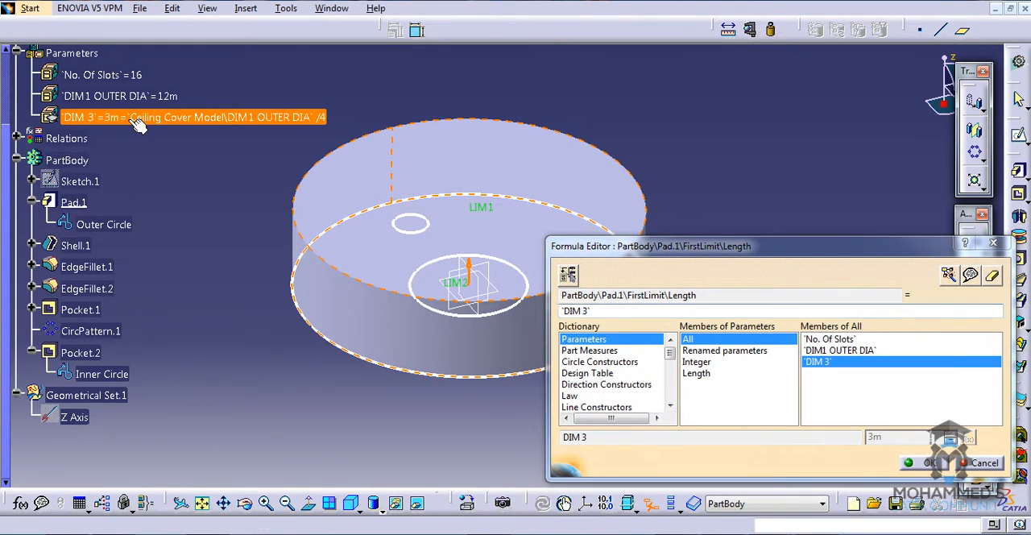
{"action": "left_click", "coordinate": [922, 462]}
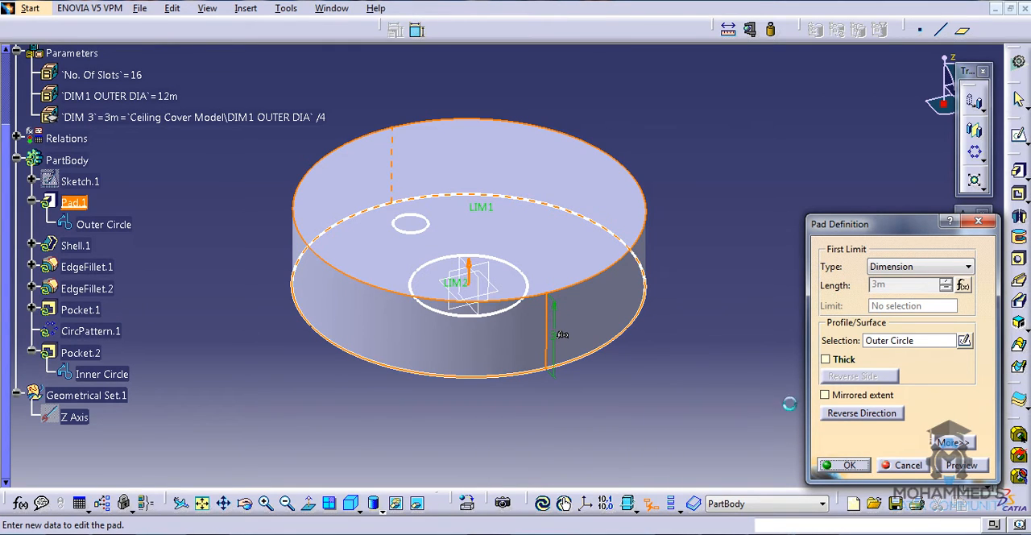
{"action": "left_click", "coordinate": [670, 159]}
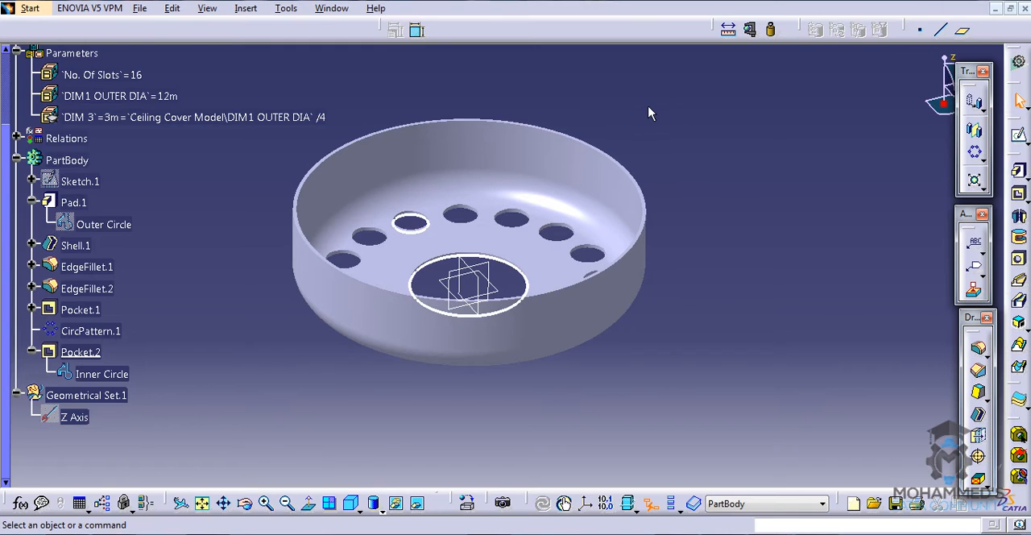
- Drive the radius of EdgeFillet.1 with the formula `DIM 3` /3
{"action": "left_click", "coordinate": [95, 116]}
{"action": "left_click", "coordinate": [207, 202]}
{"action": "left_click", "coordinate": [282, 533]}
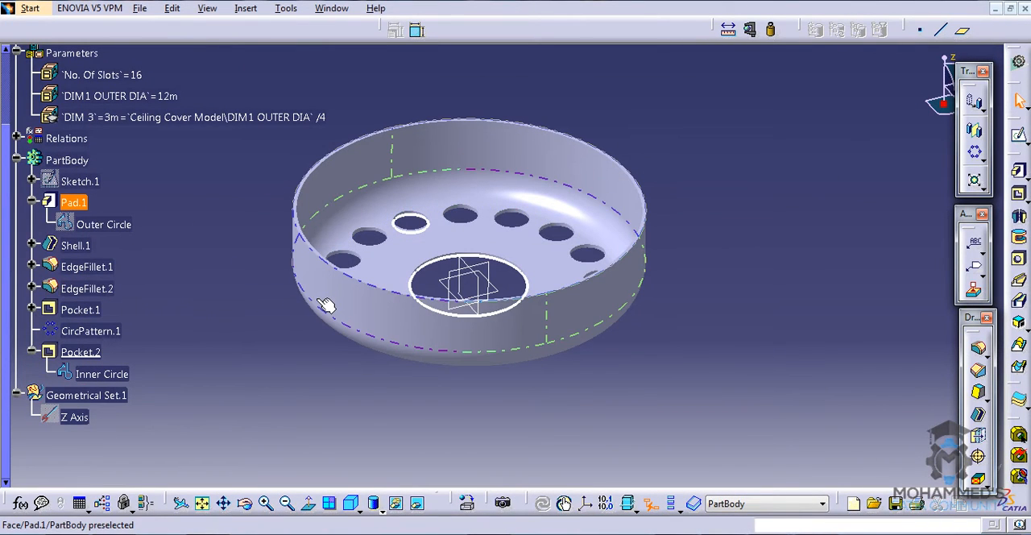
{"action": "middle_click_drag", "start_coordinate": [325, 300], "coordinate": [233, 241]}
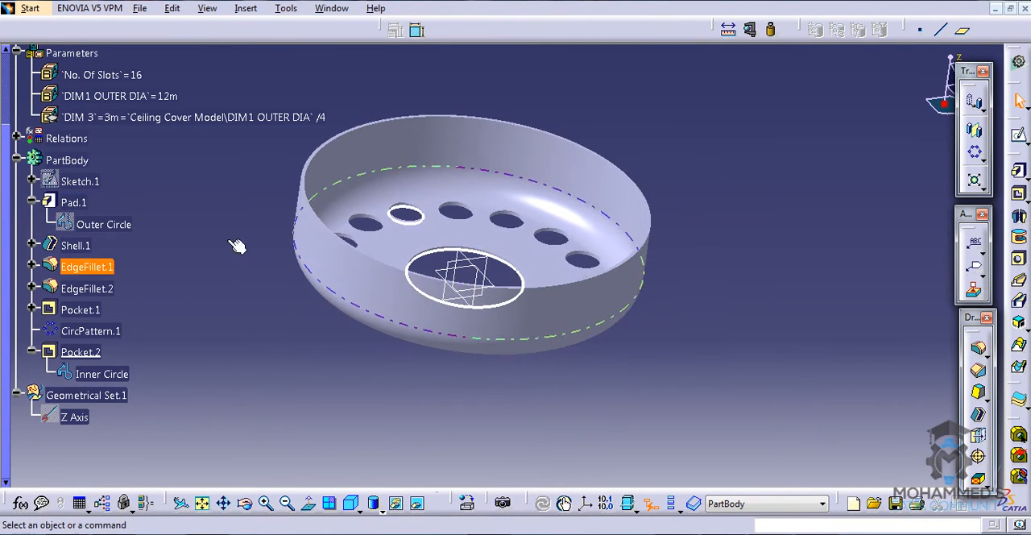
{"action": "double_click", "coordinate": [103, 269]}
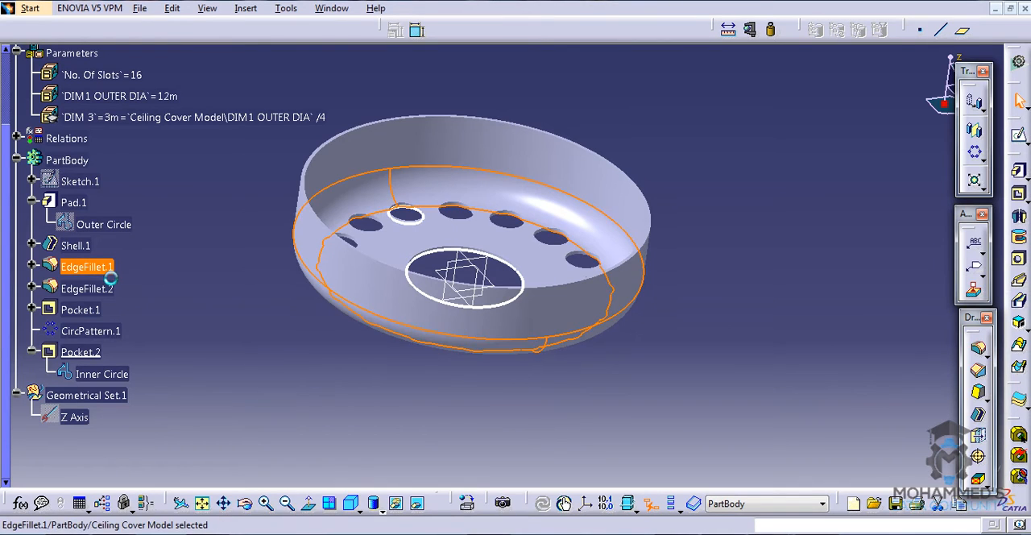
{"action": "right_click", "coordinate": [616, 318]}
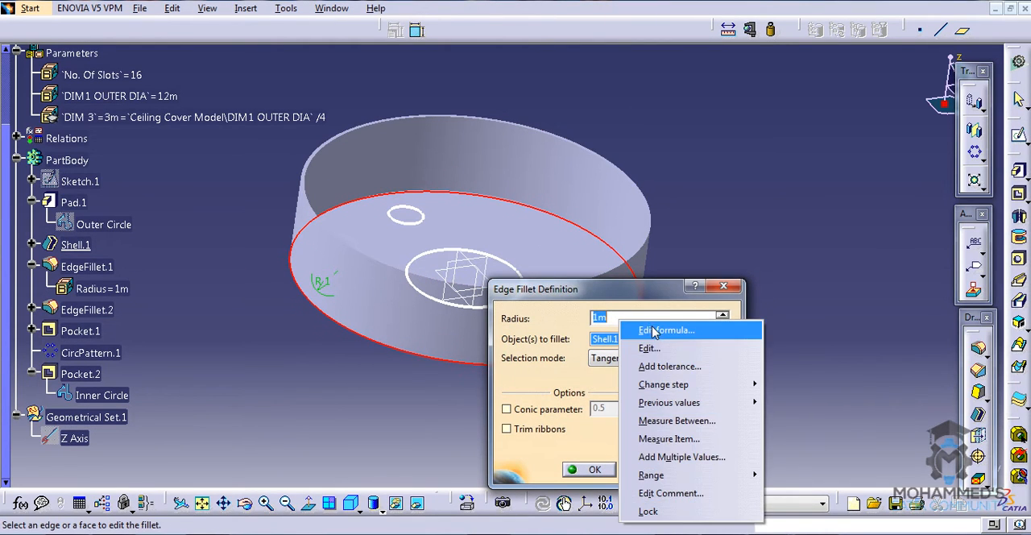
{"action": "left_click", "coordinate": [659, 326]}
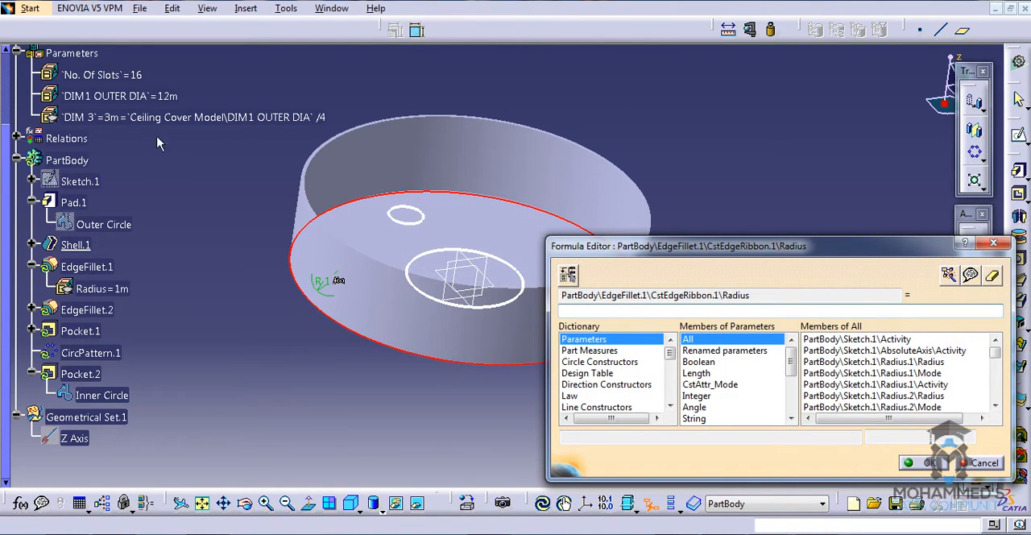
{"action": "left_click", "coordinate": [149, 121]}
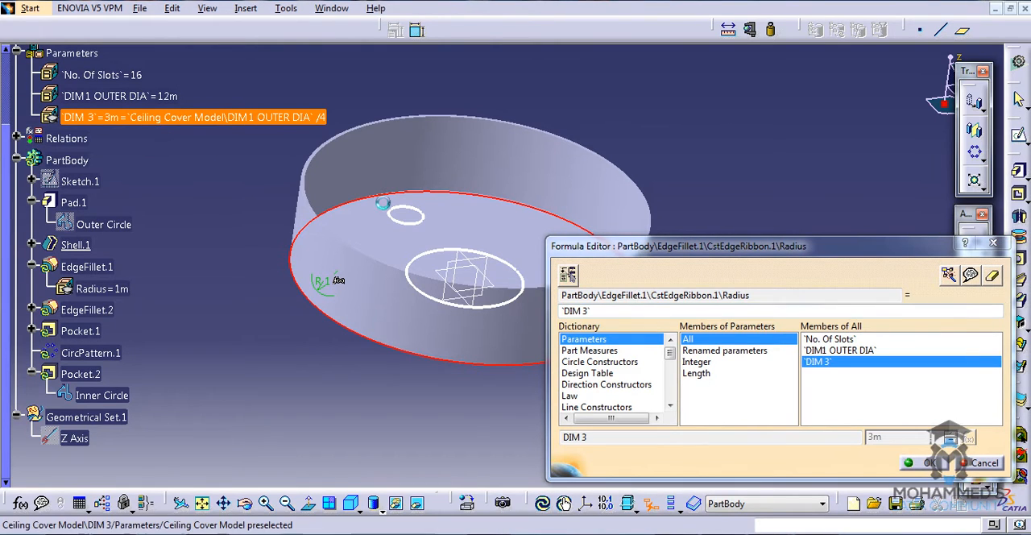
{"action": "type", "text": "/3"}
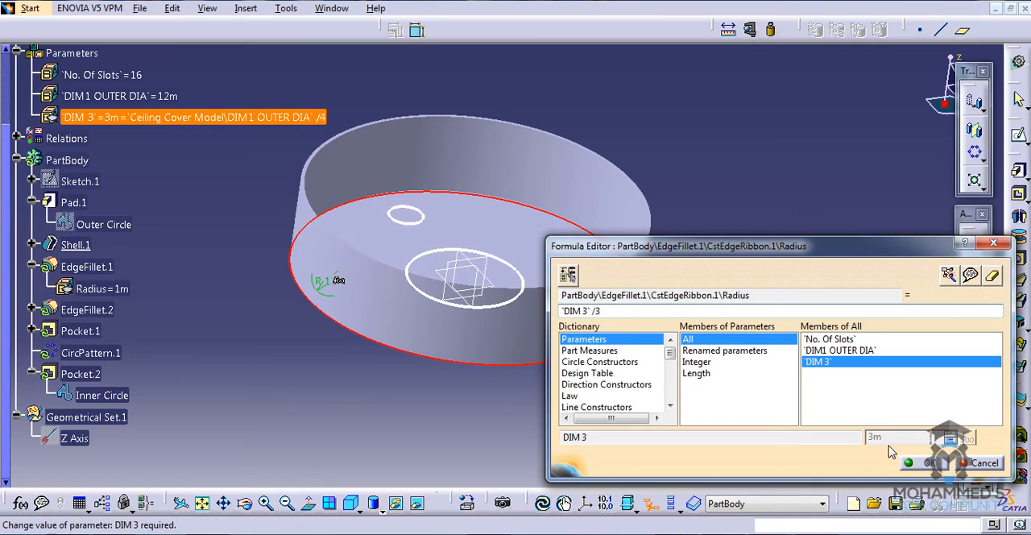
{"action": "key", "text": "Return"}
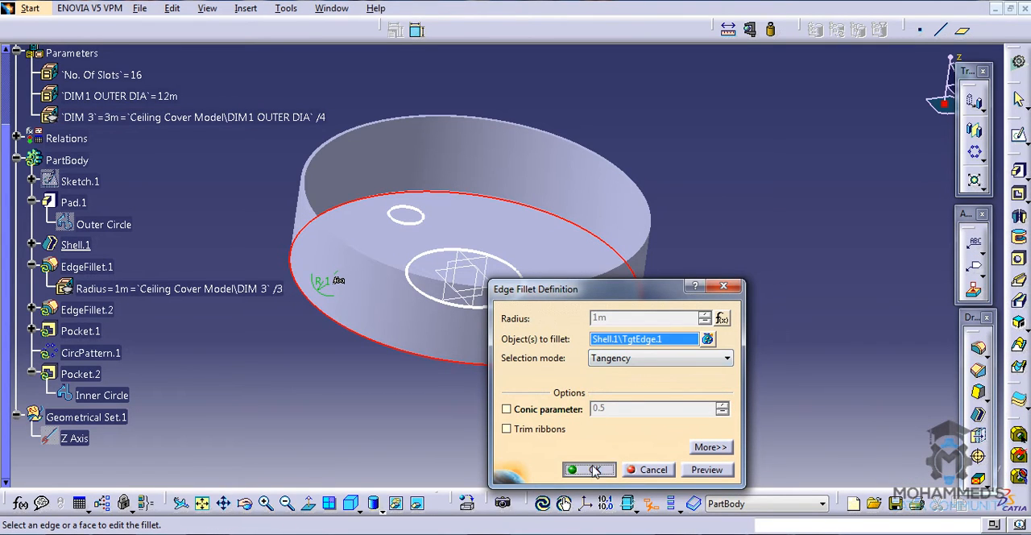
{"action": "left_click", "coordinate": [594, 469]}
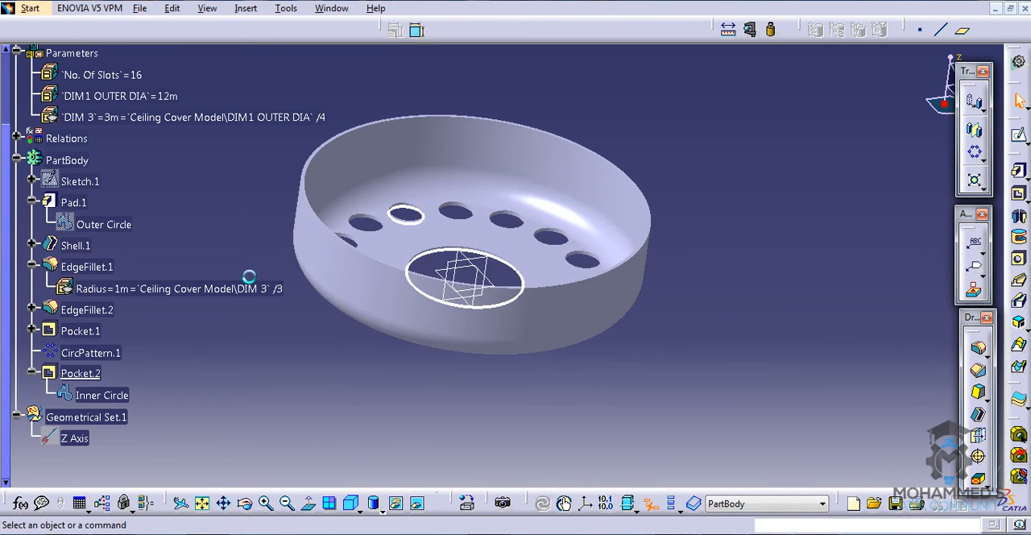
- Copy the radius formula from EdgeFillet.1 and close its definition
{"action": "double_click", "coordinate": [87, 266]}
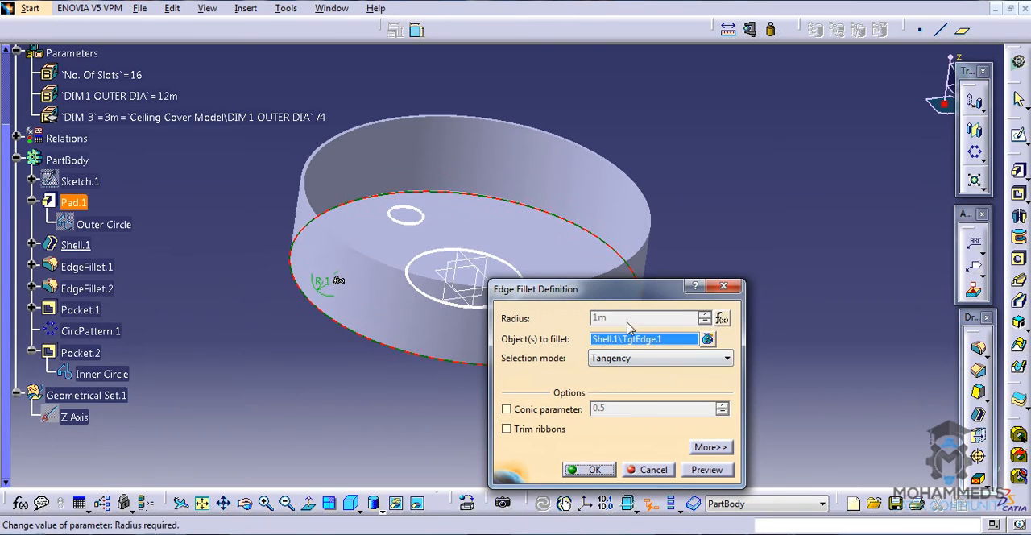
{"action": "right_click", "coordinate": [631, 319]}
{"action": "mouse_move", "coordinate": [665, 323]}
{"action": "left_click", "coordinate": [810, 324]}
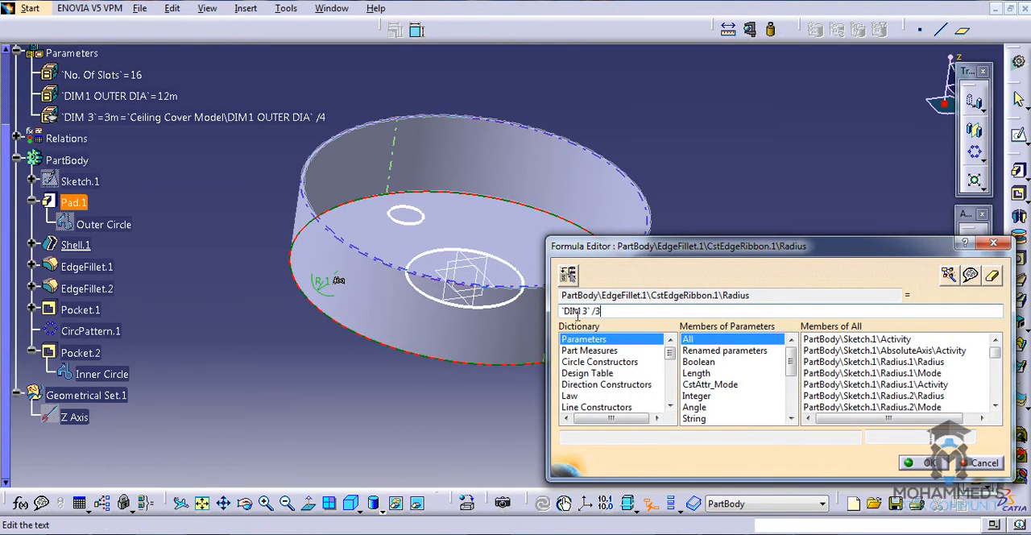
{"action": "left_click_drag", "start_coordinate": [601, 314], "coordinate": [451, 313]}
{"action": "key", "text": "ctrl+c"}
{"action": "left_click", "coordinate": [925, 465]}
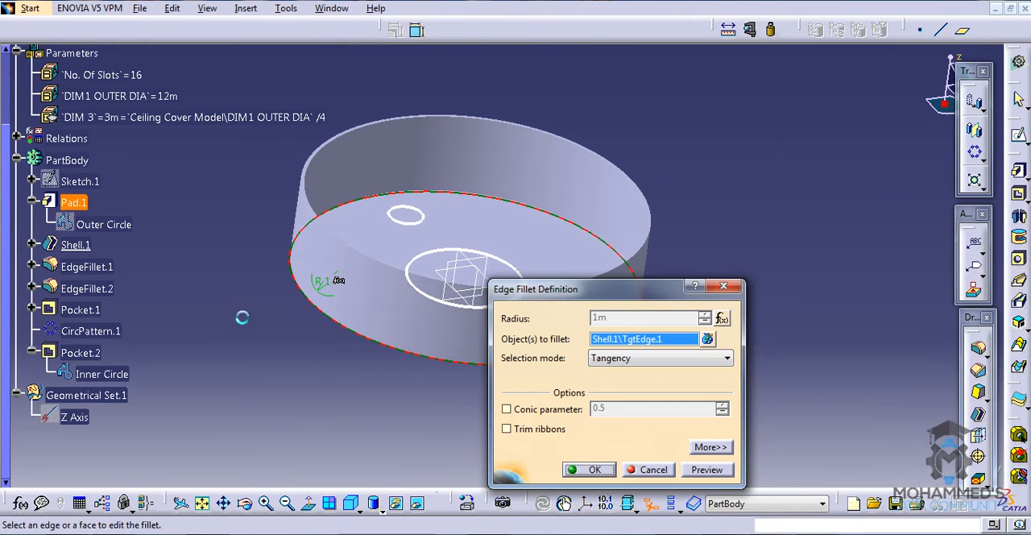
{"action": "left_click", "coordinate": [601, 471]}
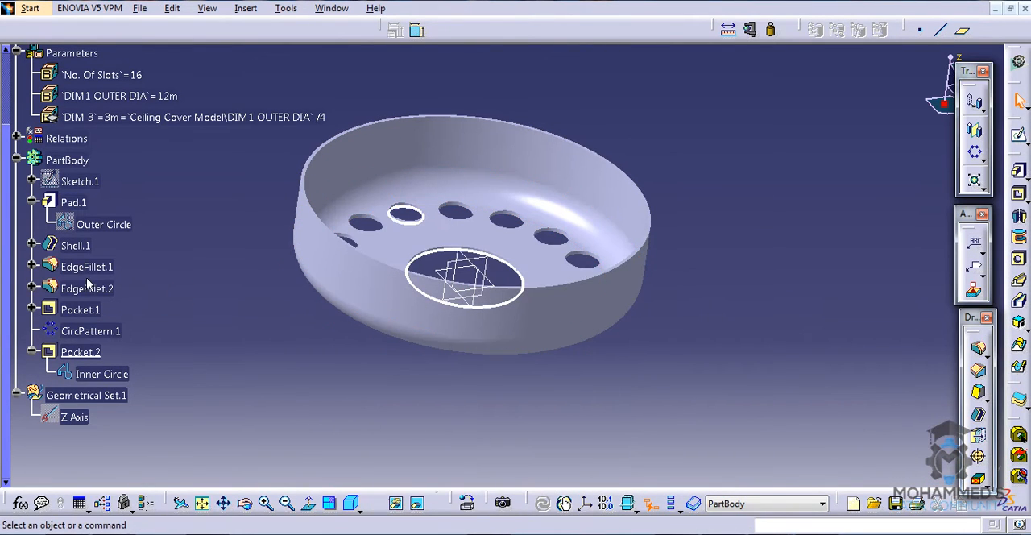
- Drive the radius of EdgeFillet.2 with the copied formula `DIM 3` /3
{"action": "double_click", "coordinate": [86, 288]}
{"action": "right_click", "coordinate": [668, 321]}
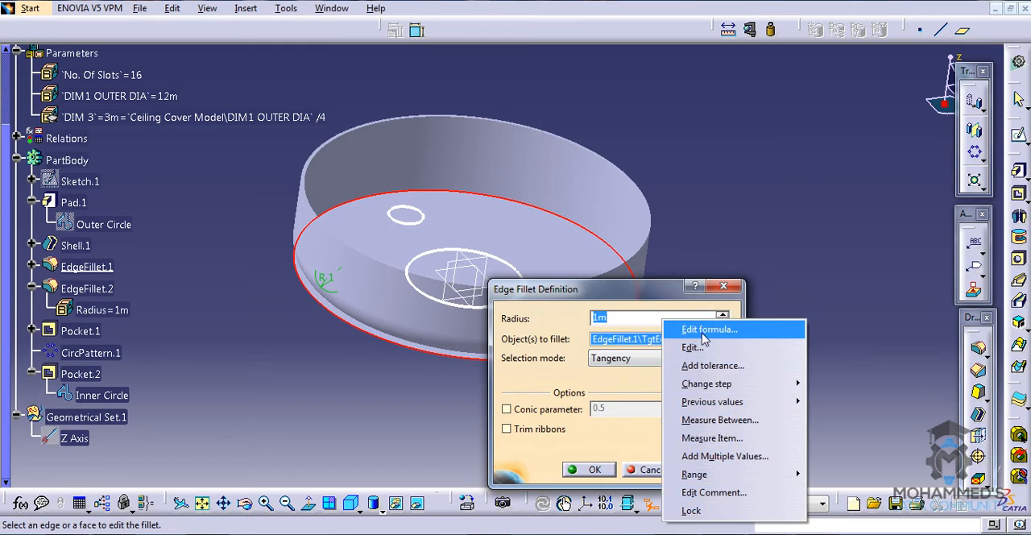
{"action": "left_click", "coordinate": [701, 329]}
{"action": "key", "text": "ctrl+v"}
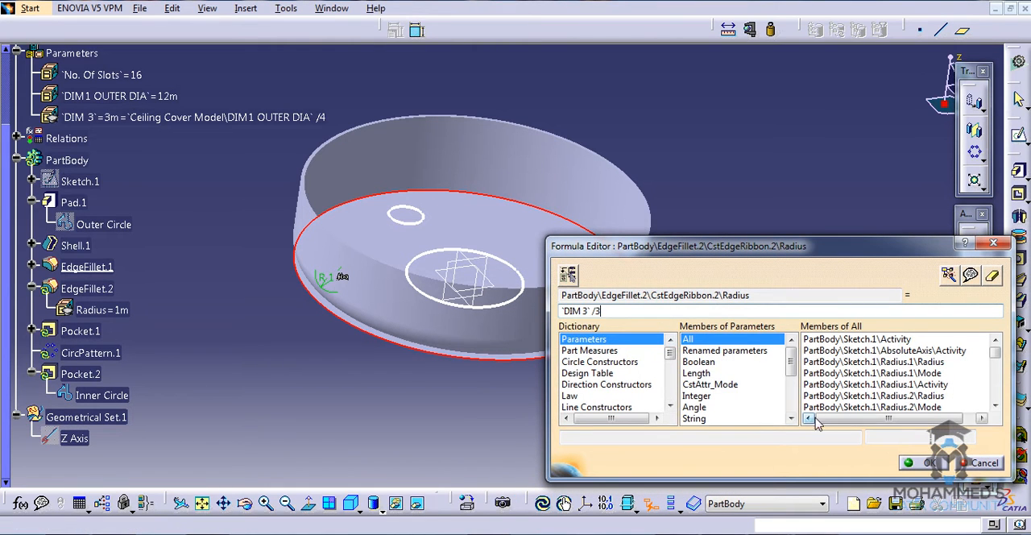
{"action": "left_click", "coordinate": [930, 465]}
{"action": "left_click", "coordinate": [609, 471]}
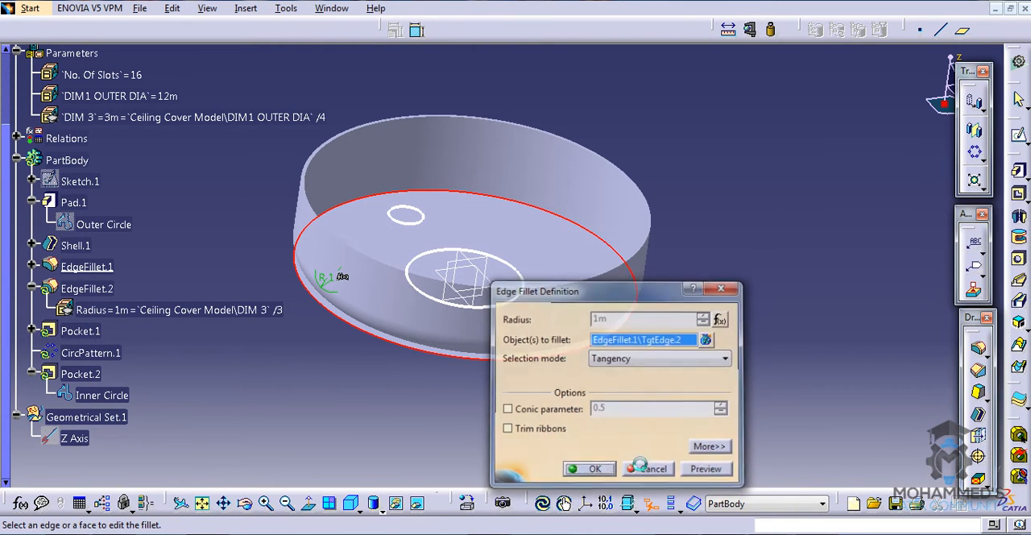
- Inspect the cover and the radius formulas listed under EdgeFillet.1 and EdgeFillet.2
{"action": "middle_click_drag", "start_coordinate": [514, 229], "coordinate": [496, 237]}
{"action": "left_click", "coordinate": [174, 247]}
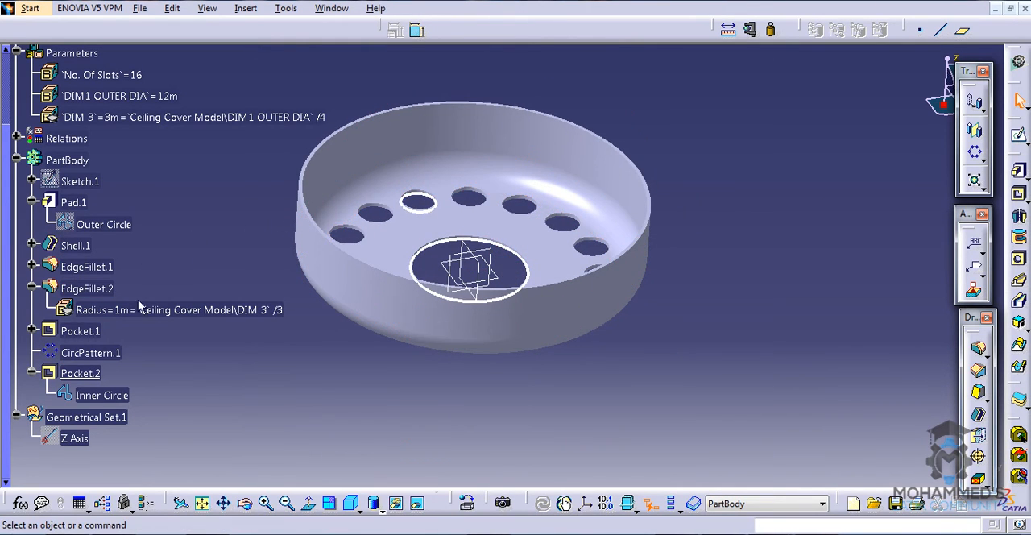
{"action": "left_click", "coordinate": [32, 267]}
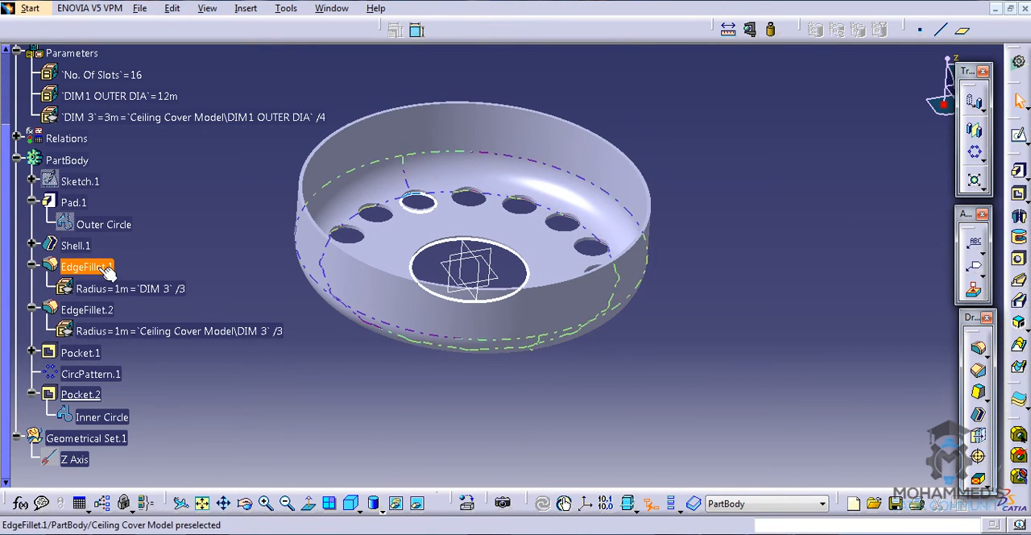
{"action": "double_click", "coordinate": [155, 330]}
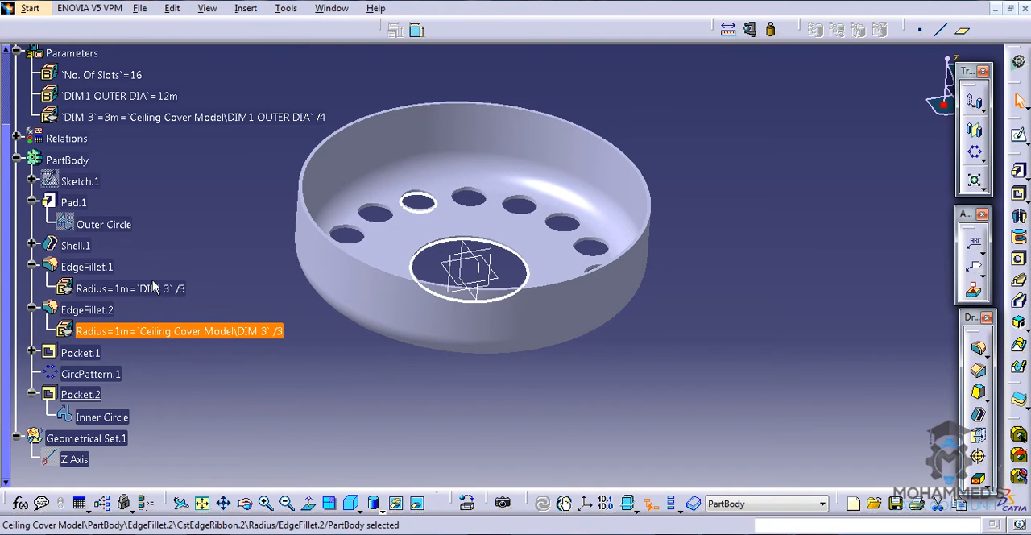
- Review the fillet radius formulas and the No. Of Slots, DIM1 OUTER DIA and DIM 3 parameters in the tree
{"action": "left_click", "coordinate": [162, 291]}
{"action": "left_click", "coordinate": [189, 263]}
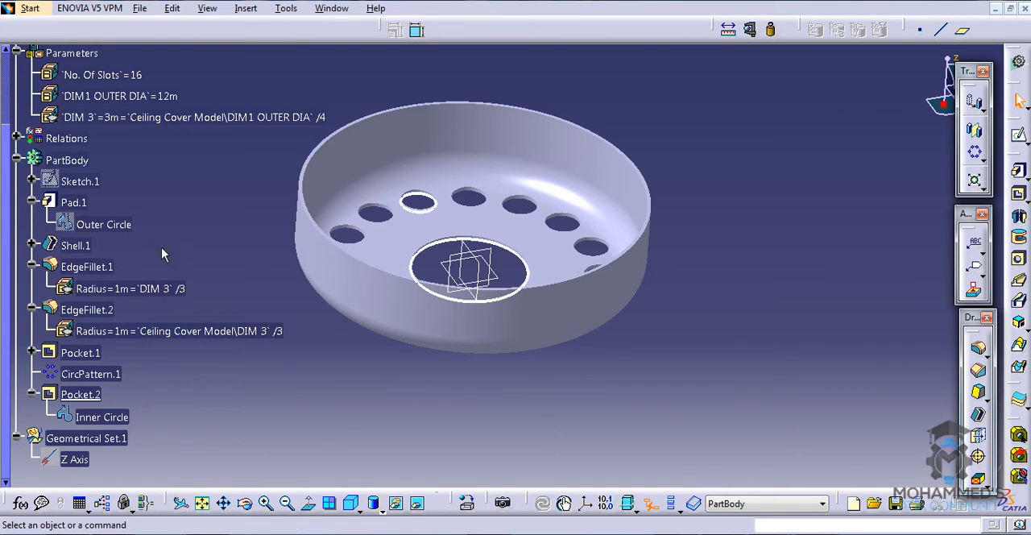
{"action": "scroll", "coordinate": [161, 242], "scroll_direction": "up", "scroll_amount": 1}
{"action": "left_click", "coordinate": [120, 161]}
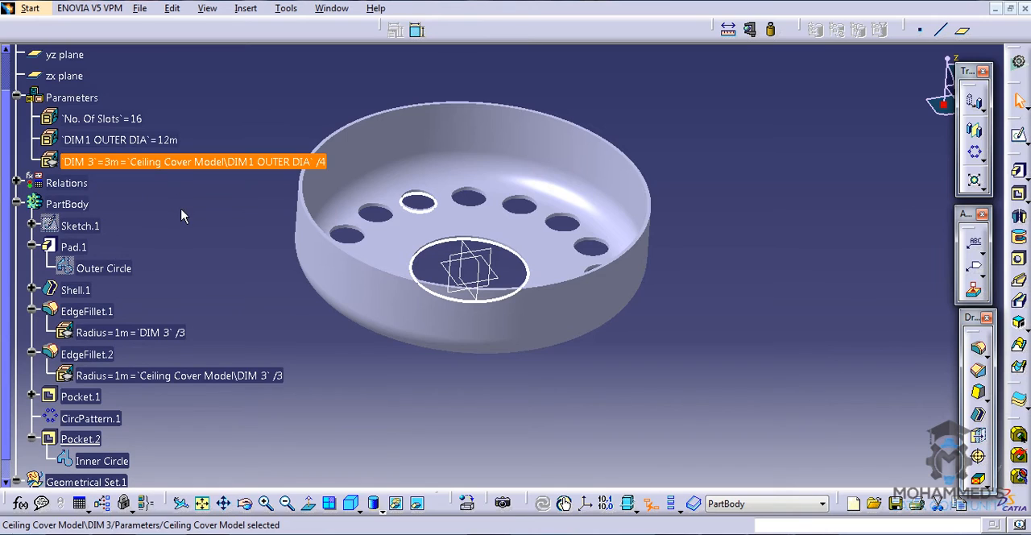
{"action": "left_click", "coordinate": [181, 213]}
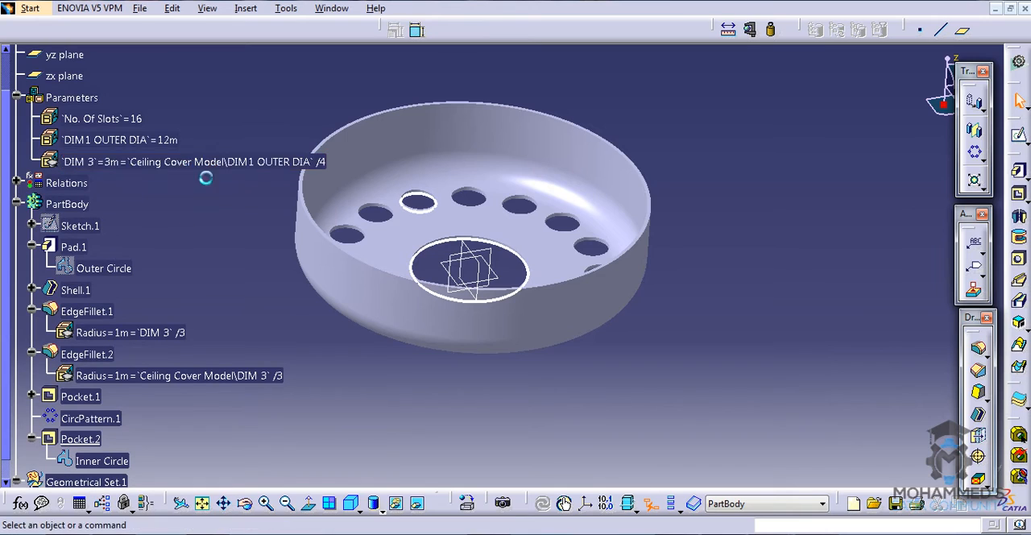
{"action": "left_click", "coordinate": [105, 118]}
{"action": "left_click", "coordinate": [134, 141]}
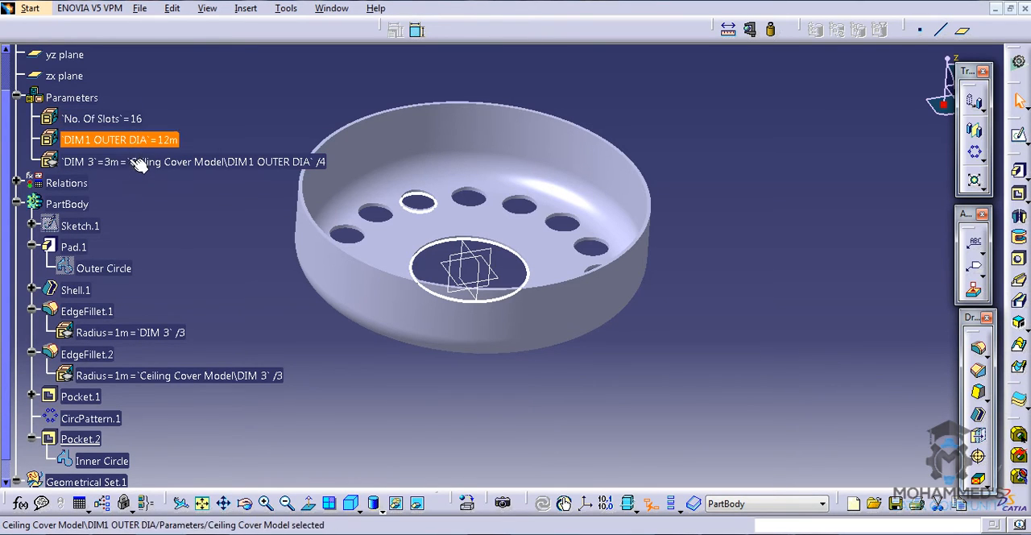
{"action": "left_click", "coordinate": [139, 162]}
{"action": "left_click", "coordinate": [109, 211]}
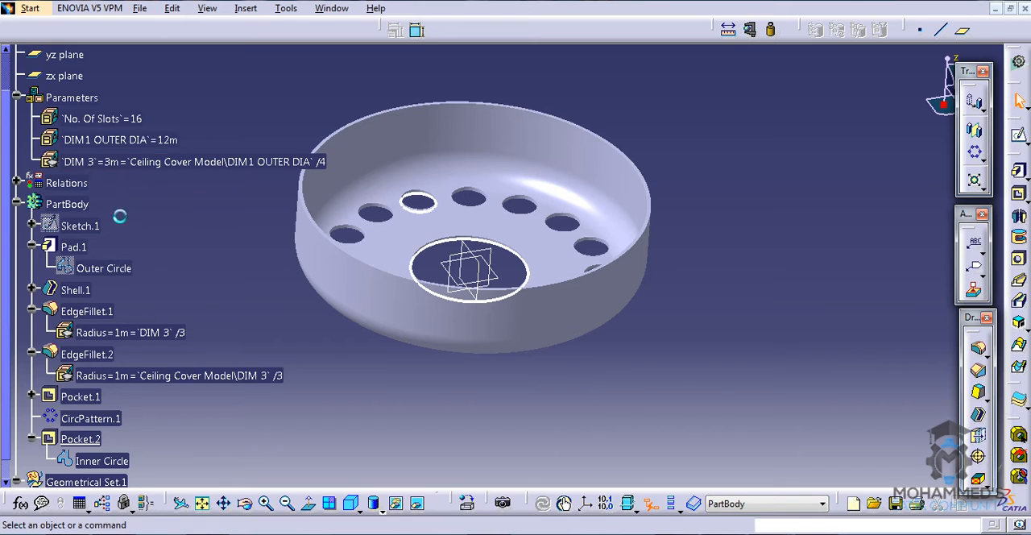
- Set the No. Of Slots parameter to 18 for the circular hole pattern
{"action": "double_click", "coordinate": [132, 118]}
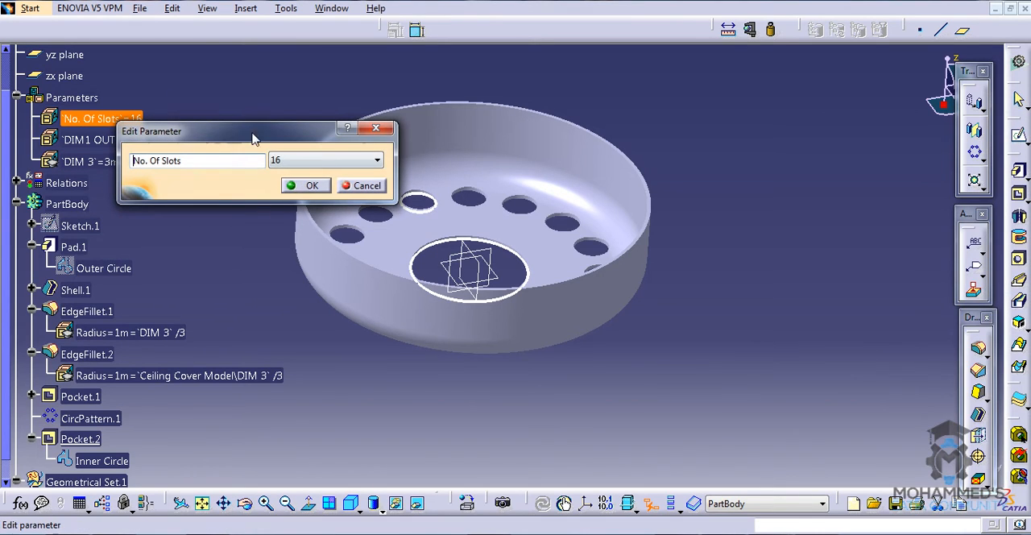
{"action": "left_click", "coordinate": [295, 161]}
{"action": "left_click", "coordinate": [288, 185]}
{"action": "left_click", "coordinate": [312, 185]}
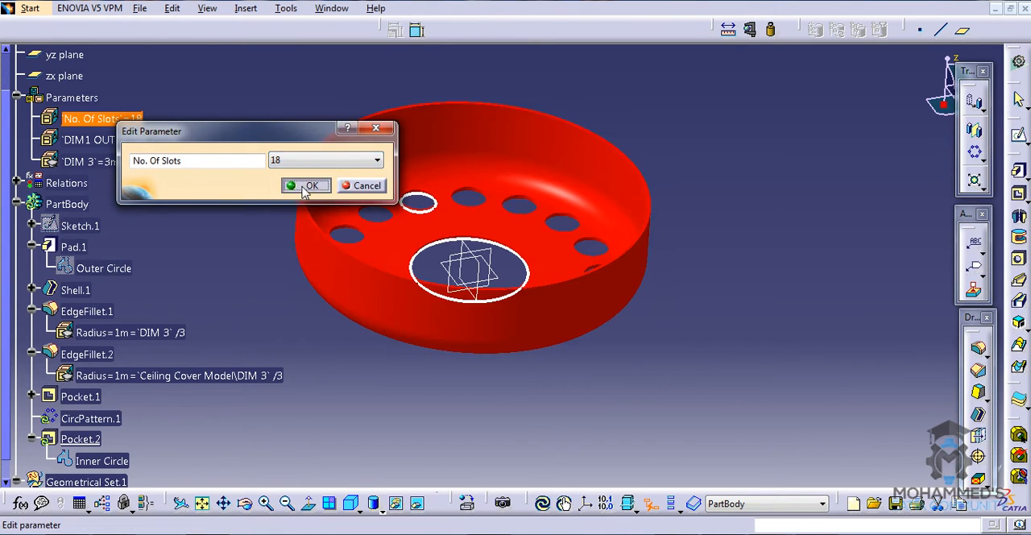
{"action": "middle_click_drag", "start_coordinate": [379, 207], "coordinate": [439, 241]}
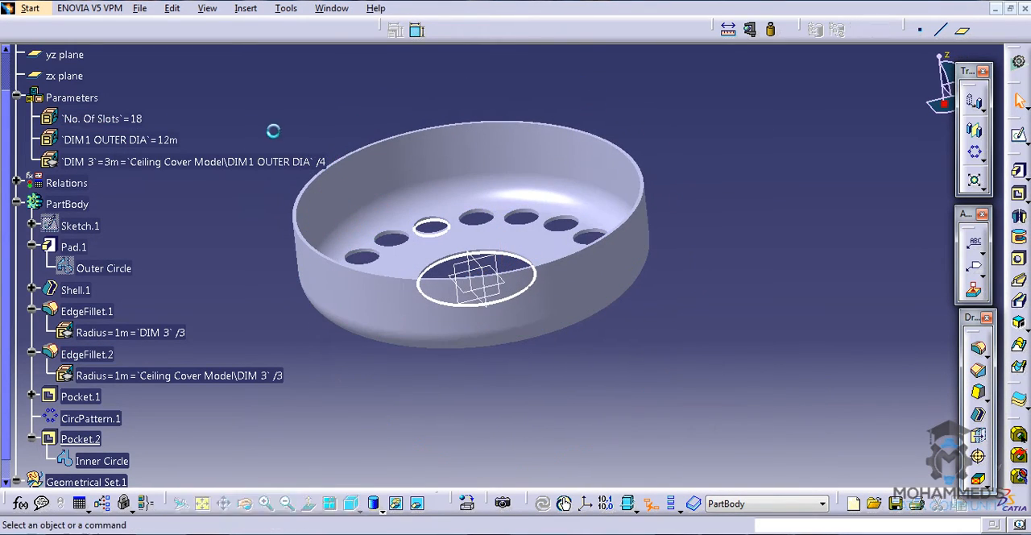
- Set the DIM1 OUTER DIA parameter to 14 m
{"action": "double_click", "coordinate": [145, 140]}
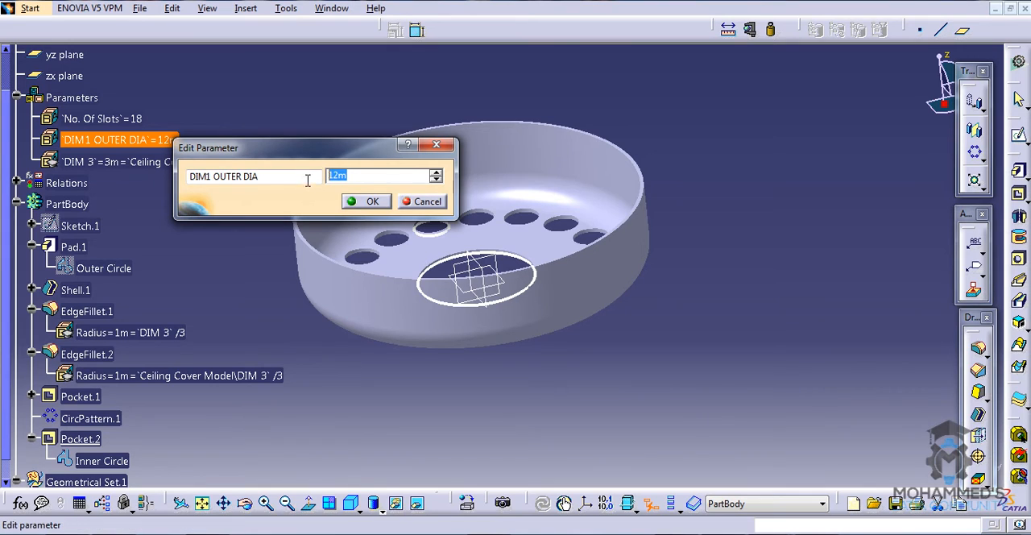
{"action": "type", "text": "14"}
{"action": "key", "text": "Return"}
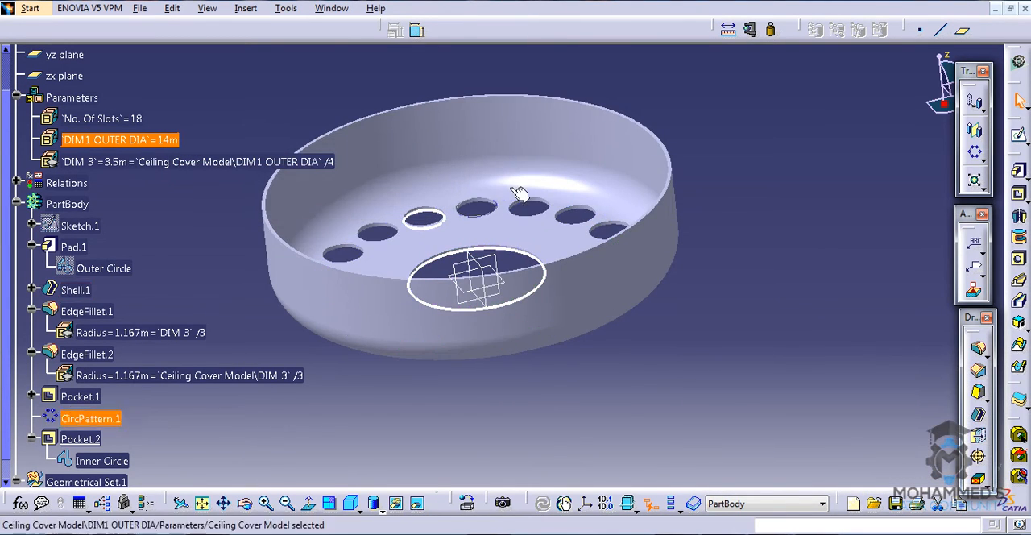
- Examine the resized cover from several angles, checking the hole pattern, the side wall and the EdgeFillet.1 rounding
{"action": "middle_click_drag", "start_coordinate": [522, 195], "coordinate": [542, 230]}
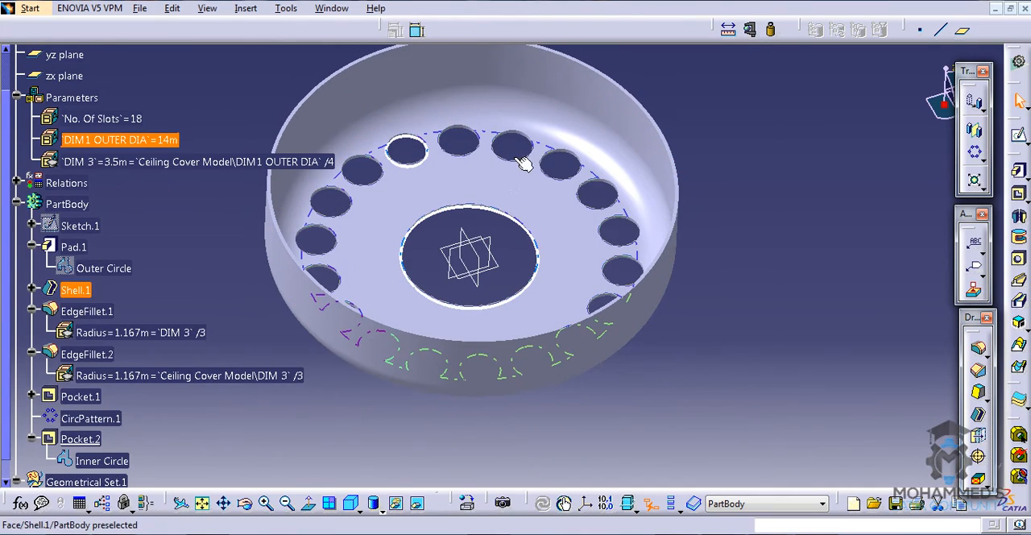
{"action": "middle_click_drag", "start_coordinate": [543, 198], "coordinate": [524, 217]}
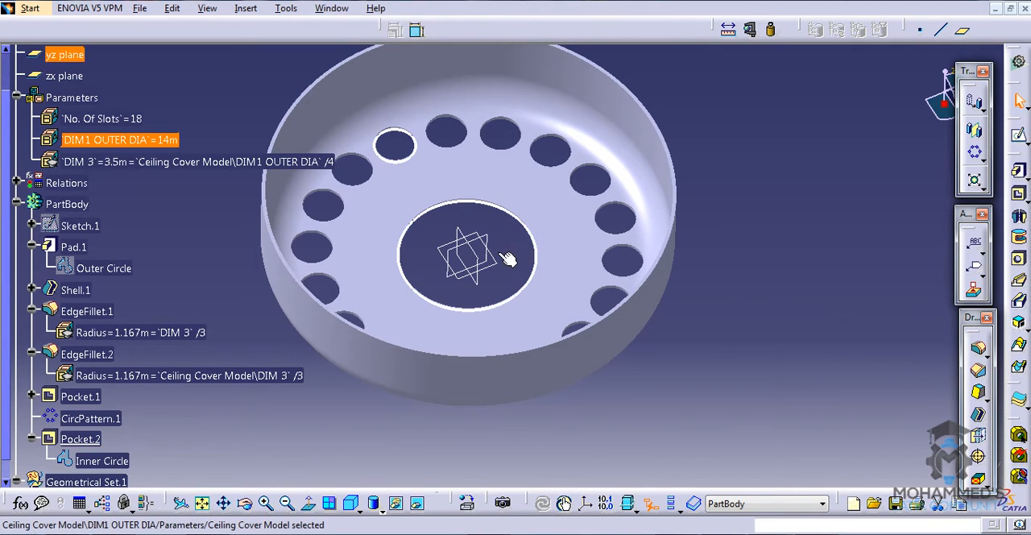
{"action": "middle_click_drag", "start_coordinate": [510, 220], "coordinate": [519, 250]}
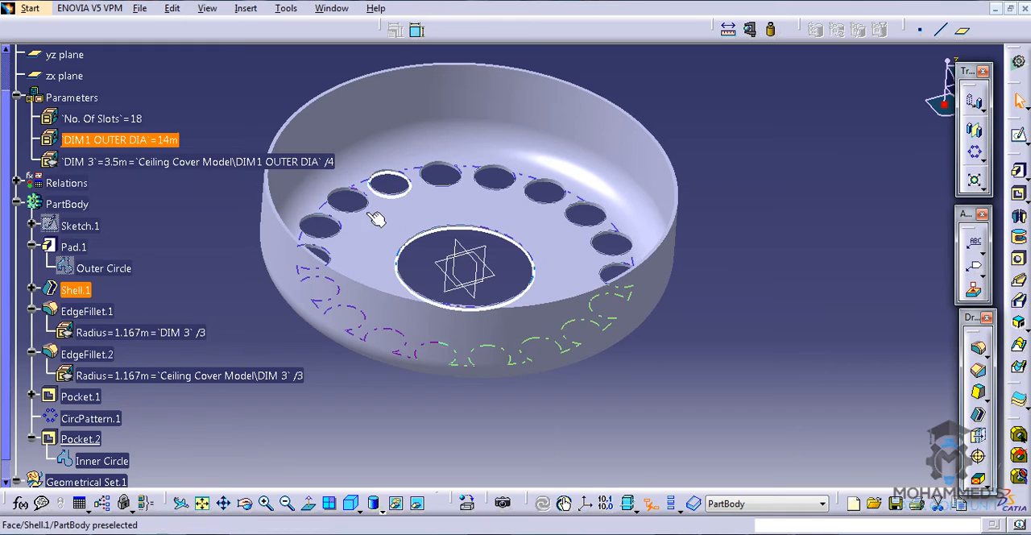
{"action": "middle_click_drag", "start_coordinate": [368, 262], "coordinate": [363, 156]}
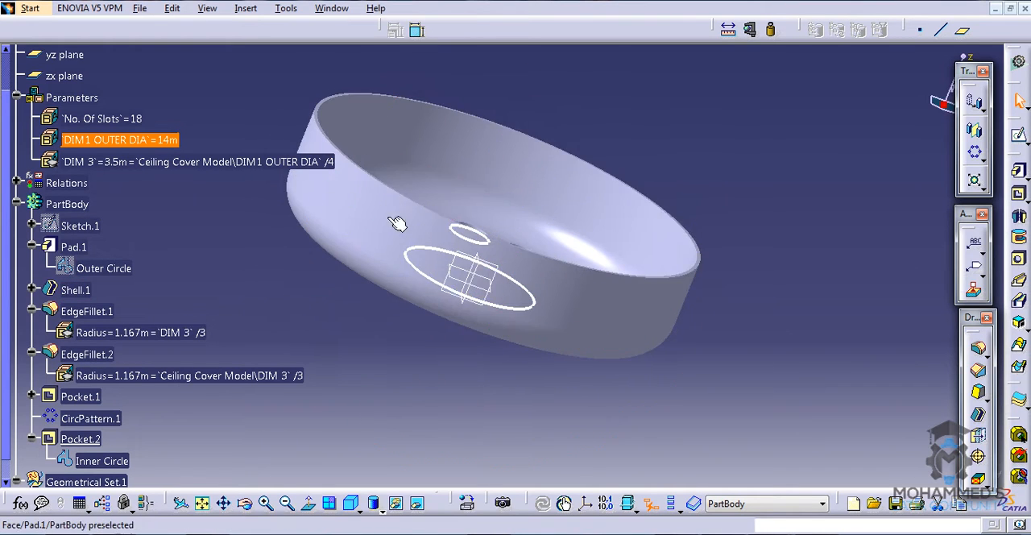
{"action": "middle_click_drag", "start_coordinate": [395, 224], "coordinate": [244, 283]}
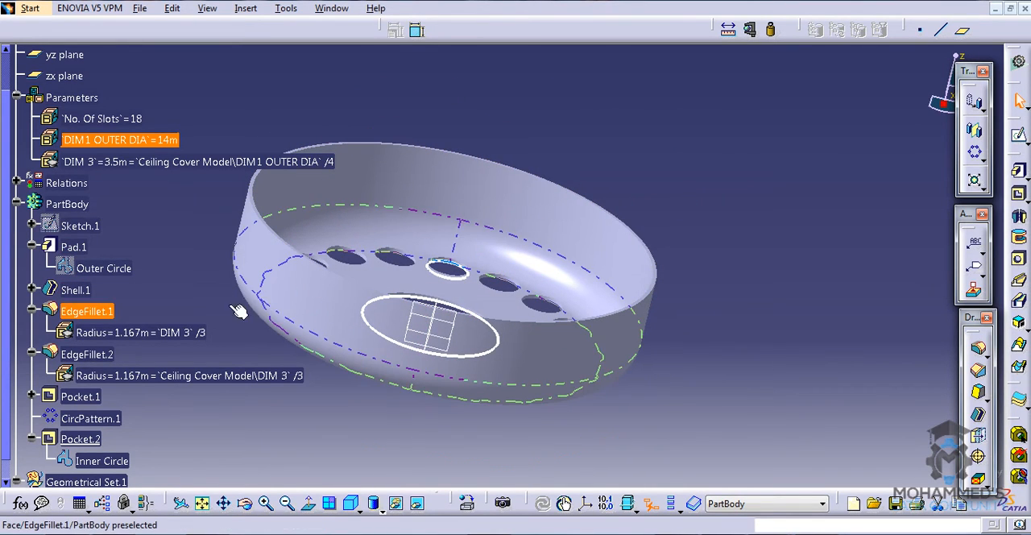
{"action": "left_click", "coordinate": [84, 314]}
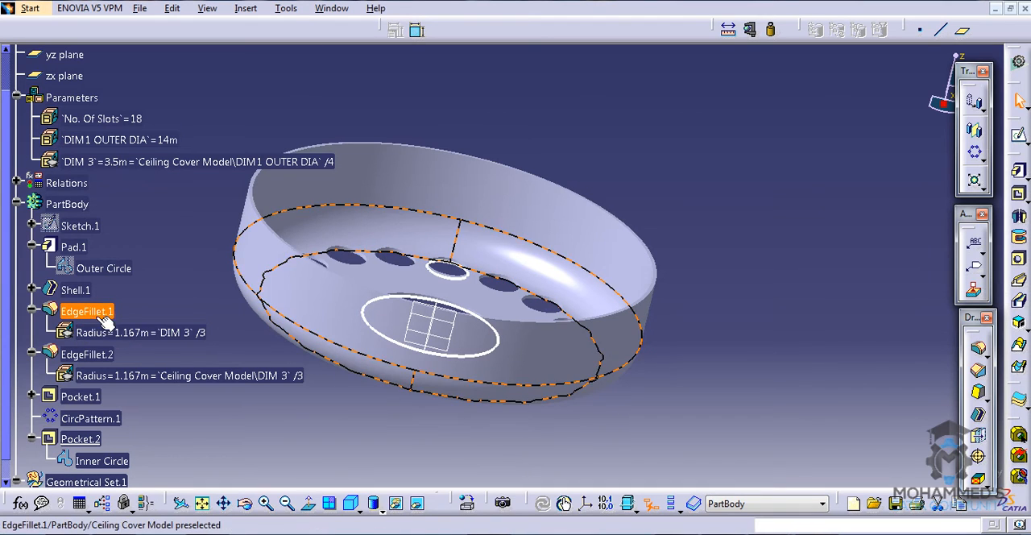
{"action": "middle_click_drag", "start_coordinate": [289, 284], "coordinate": [269, 265]}
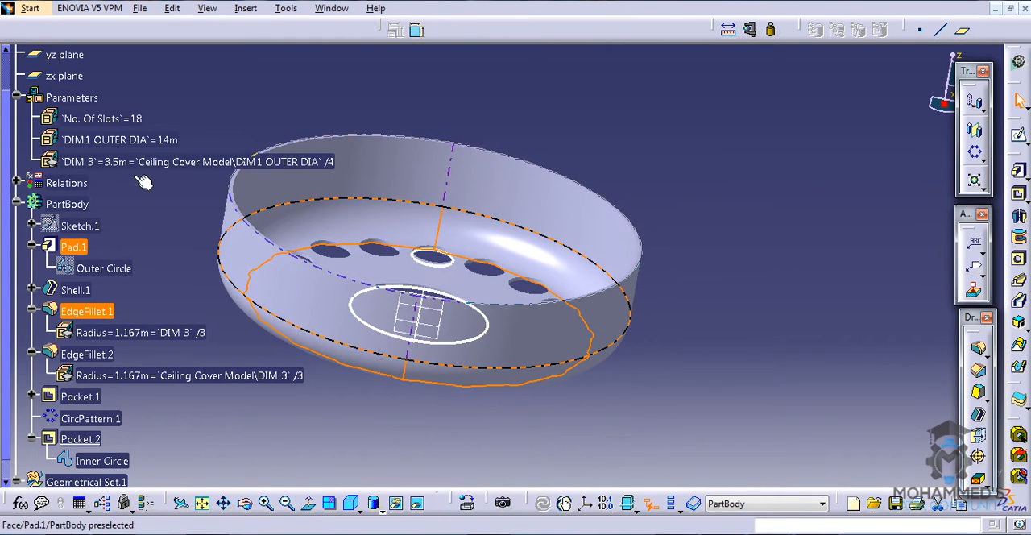
- Set the DIM1 OUTER DIA parameter to 15 m
{"action": "left_click", "coordinate": [171, 129]}
{"action": "double_click", "coordinate": [170, 139]}
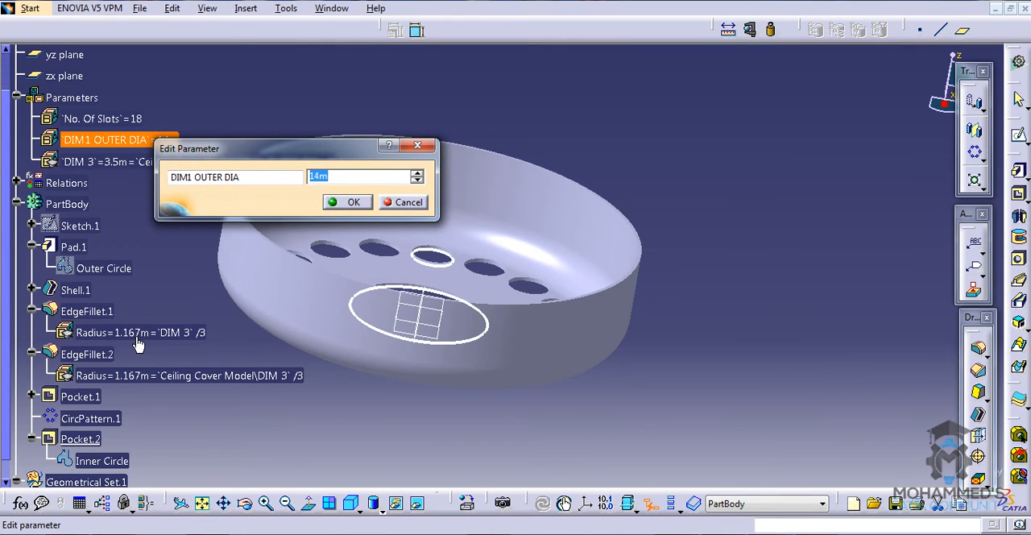
{"action": "type", "text": "15"}
{"action": "left_click", "coordinate": [339, 202]}
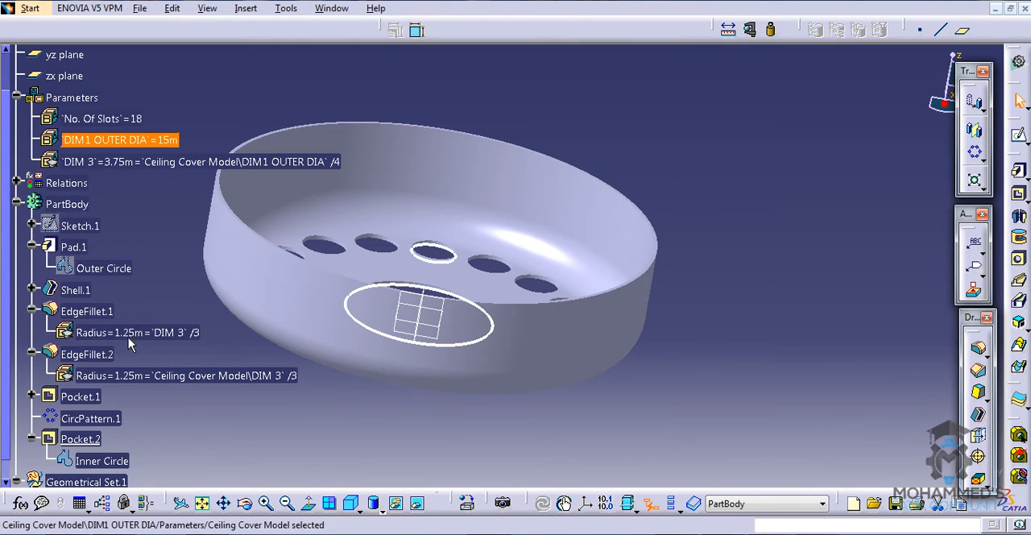
- Inspect the enlarged cover's interior and its full ring of holes from above
{"action": "middle_click_drag", "start_coordinate": [381, 207], "coordinate": [465, 259]}
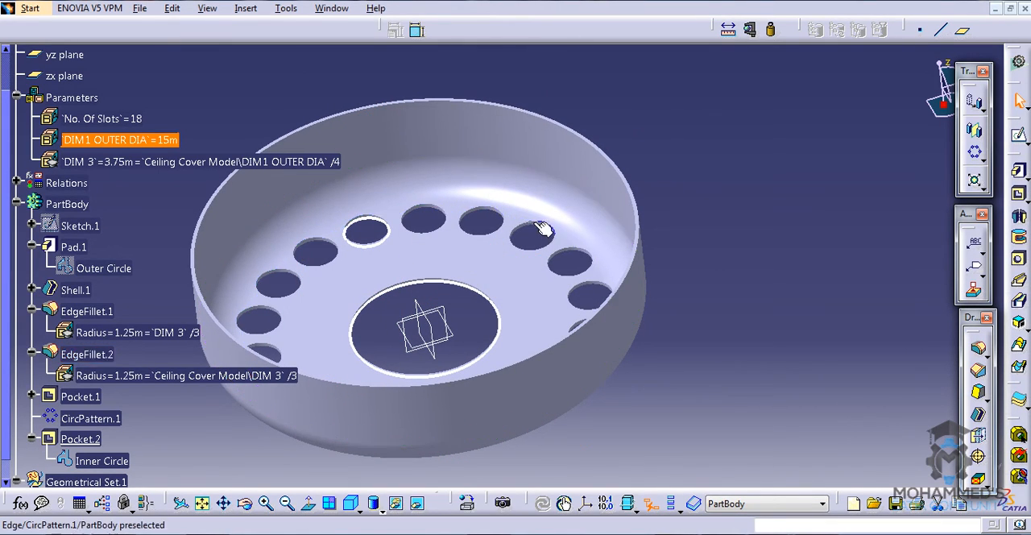
{"action": "middle_click_drag", "start_coordinate": [559, 207], "coordinate": [566, 357]}
{"action": "middle_click_drag", "start_coordinate": [537, 321], "coordinate": [540, 353]}
{"action": "middle_click_drag", "start_coordinate": [545, 236], "coordinate": [545, 236]}
{"action": "left_click", "coordinate": [667, 148]}
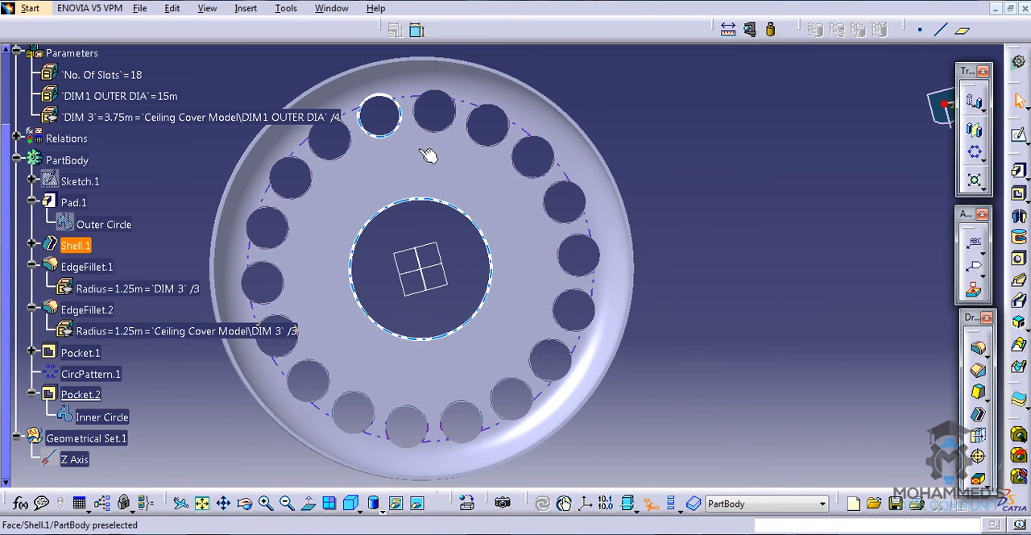
{"action": "middle_click_drag", "start_coordinate": [463, 207], "coordinate": [532, 232]}
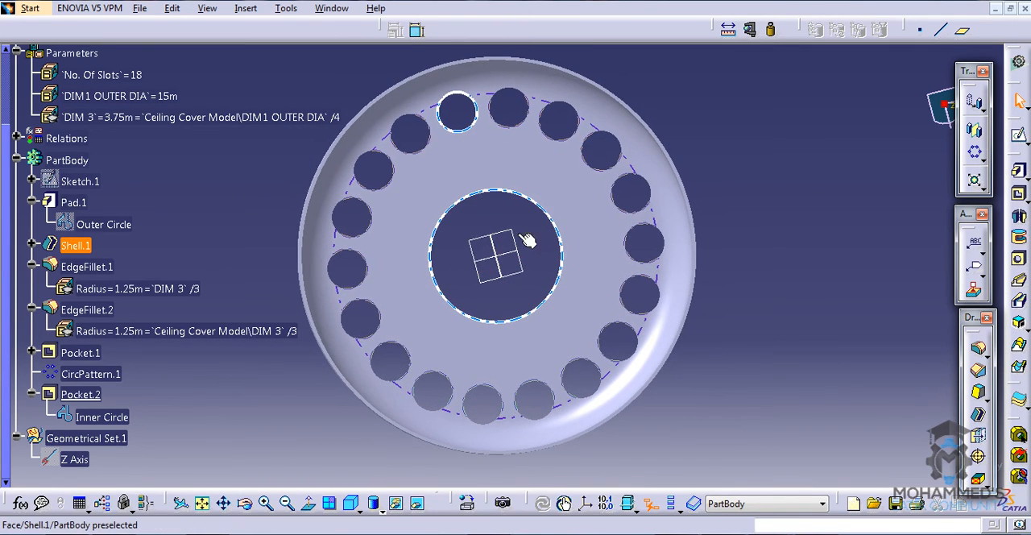